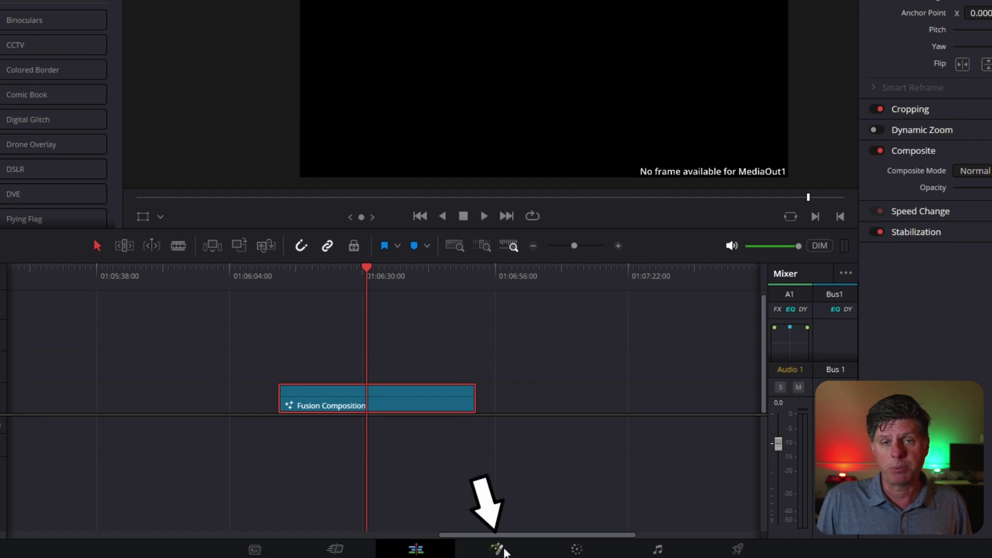
- On the Fusion page, connect a new Background node to MediaOut1 and add a separate Polygon node above them
click(499, 550)
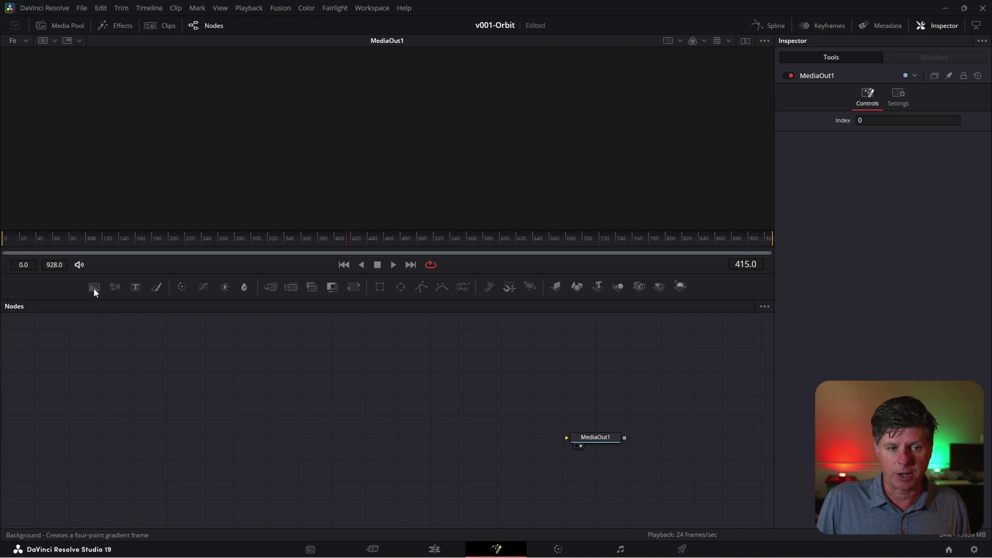
drag(95, 290, 182, 455)
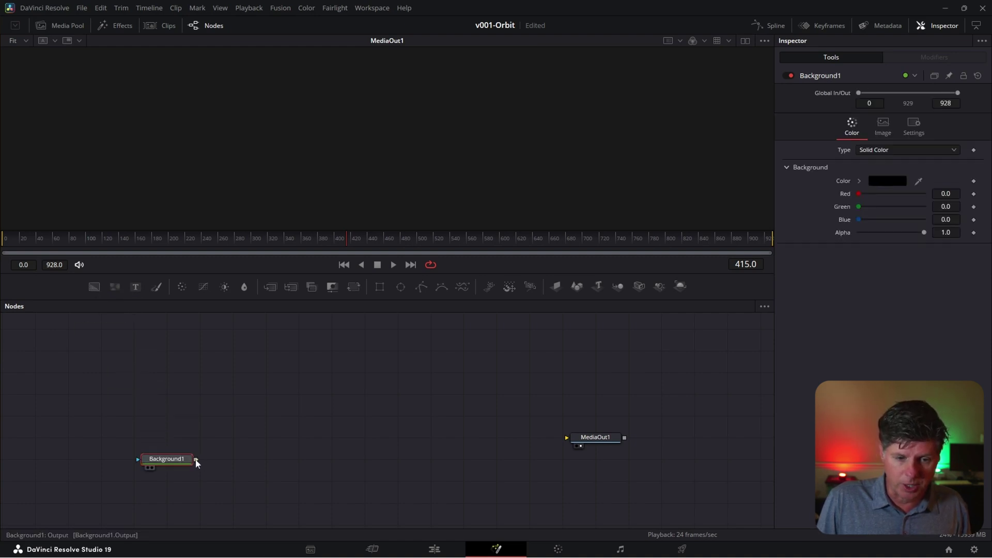
drag(195, 459, 216, 448)
drag(336, 390, 569, 441)
click(571, 440)
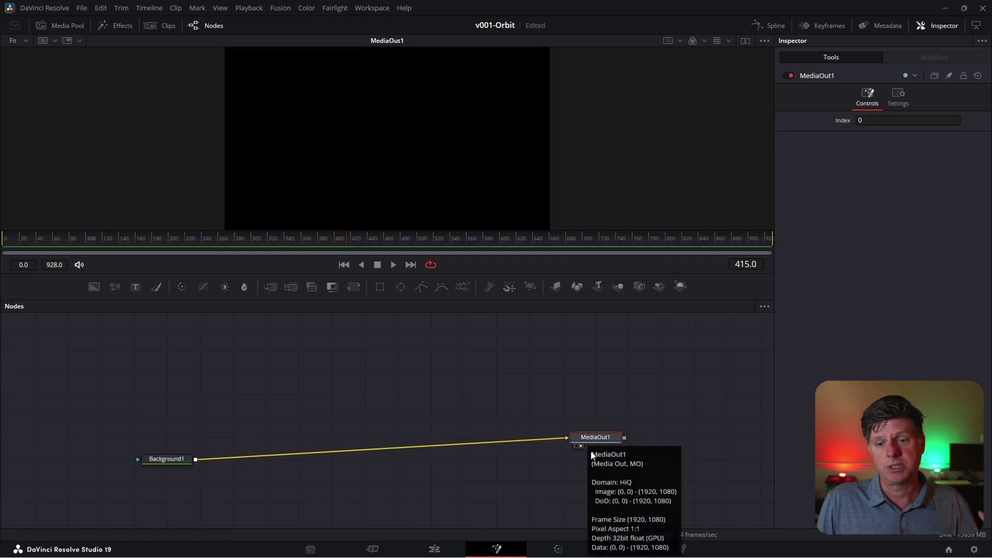
drag(589, 441, 593, 462)
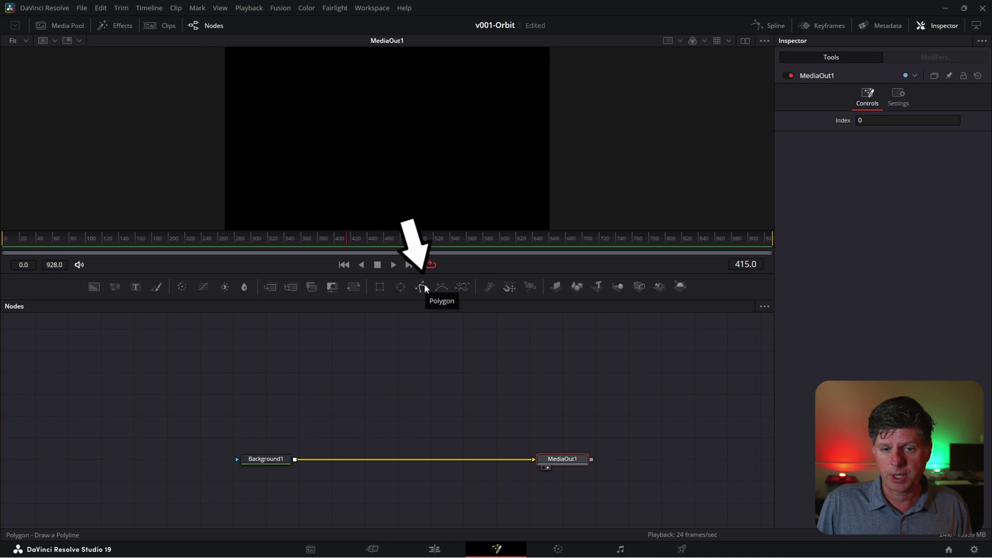
drag(422, 285, 379, 380)
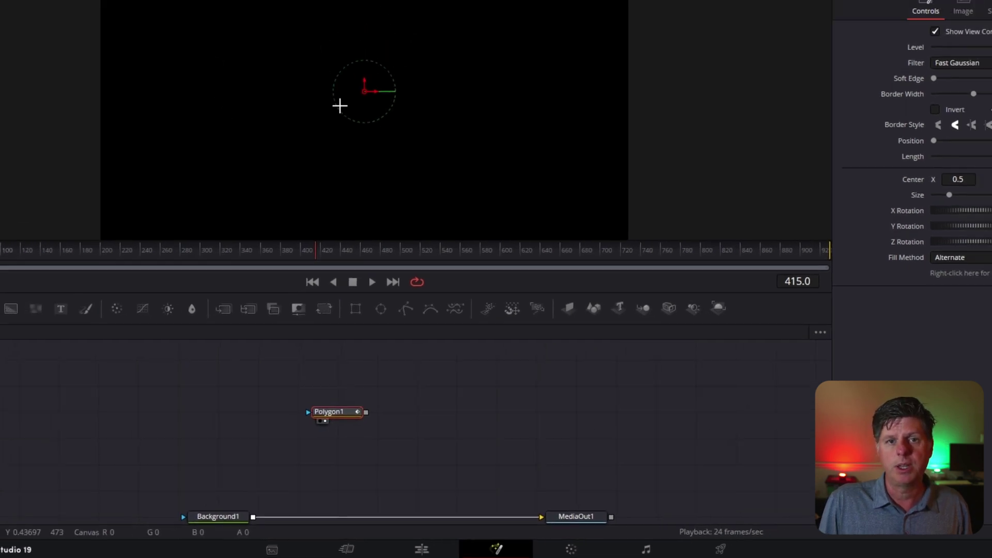
- Draw a closed six-point freeform shape with one curved corner in the viewer for the Polygon node
click(291, 154)
click(334, 101)
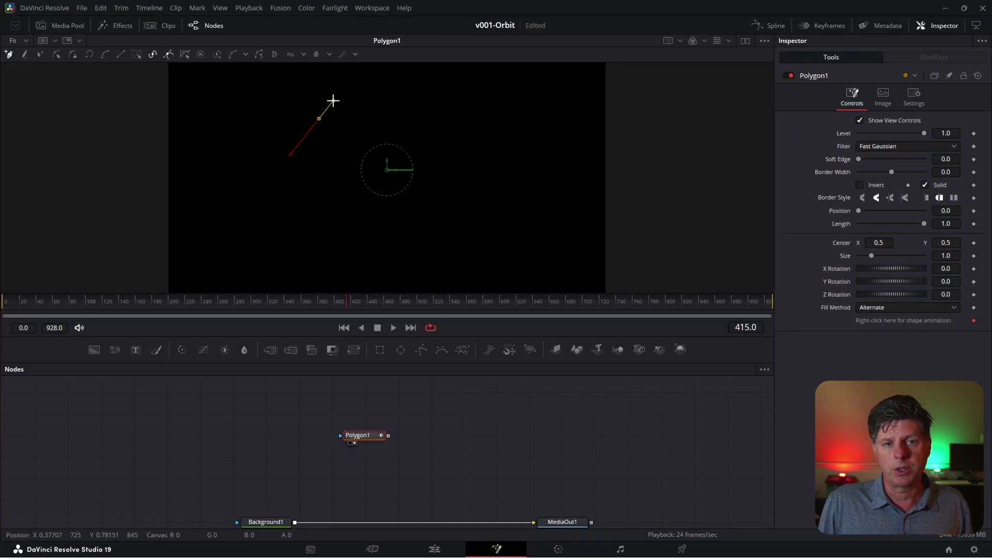
click(501, 117)
click(482, 252)
click(356, 267)
click(332, 231)
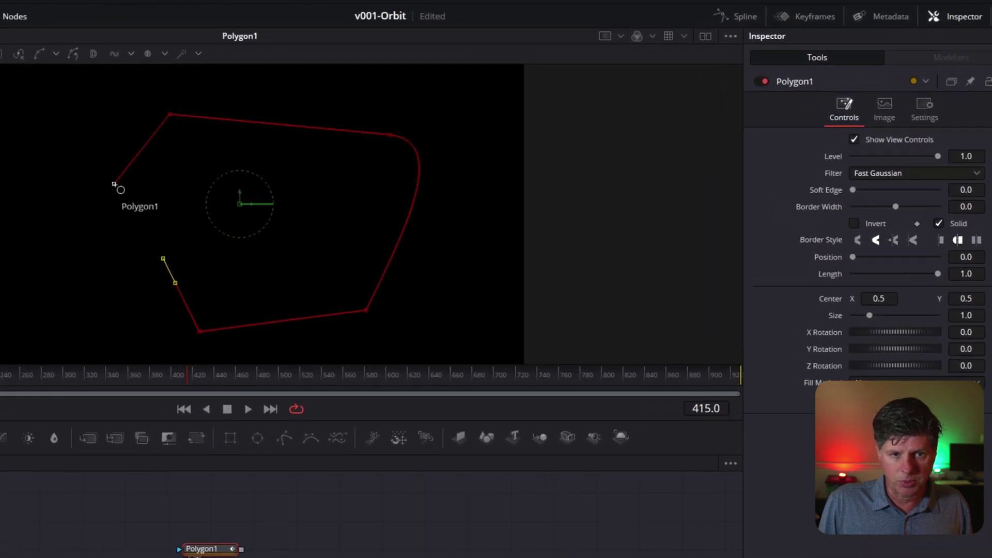
click(115, 184)
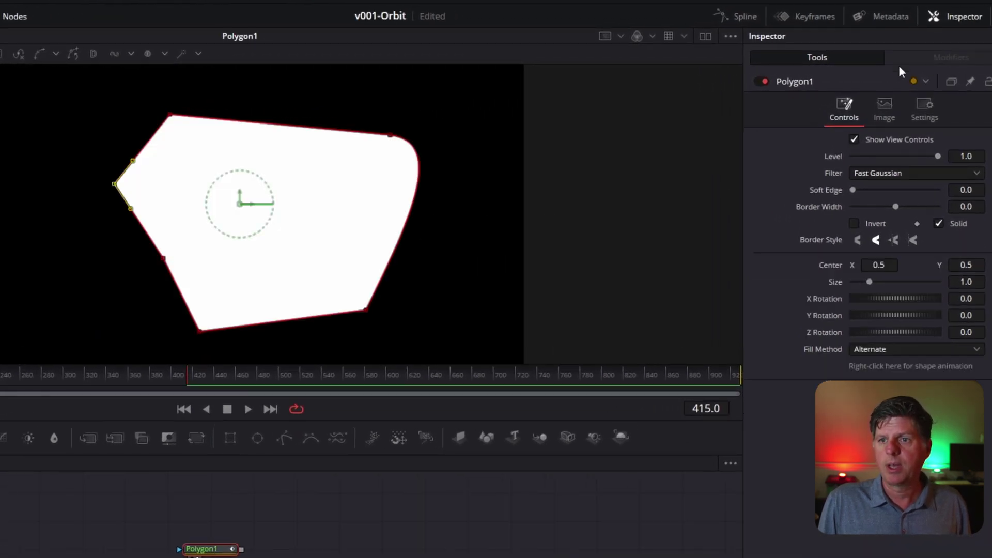
- Turn off the polygon's Solid fill and try a partial outline with border width 0.0189, position 0.0 and length 0.528
click(938, 223)
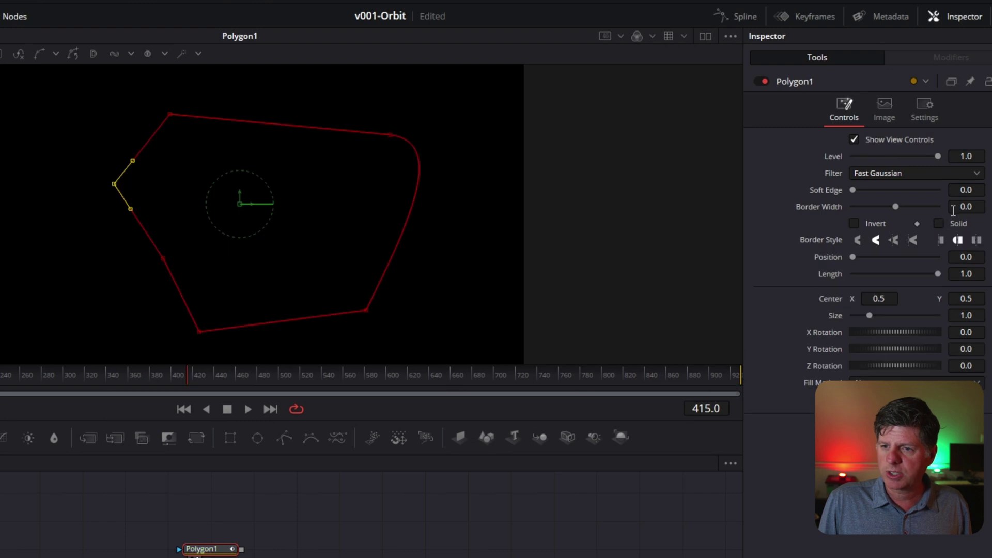
drag(966, 206, 979, 206)
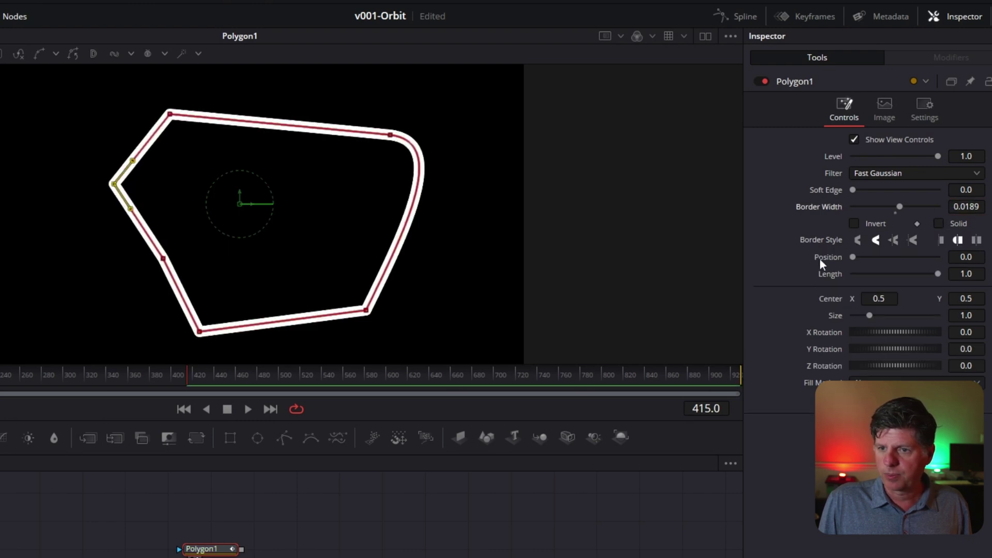
drag(853, 257, 874, 257)
drag(938, 274, 847, 259)
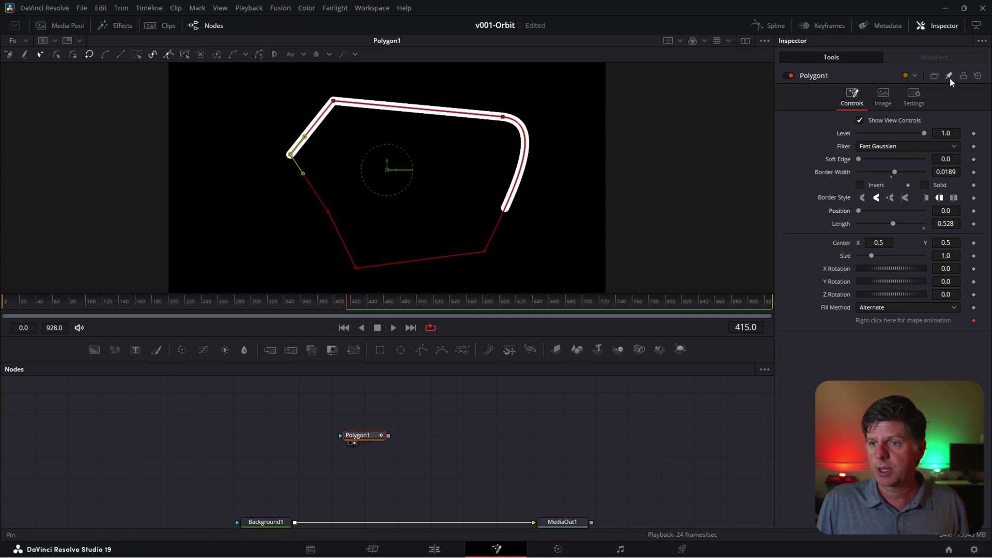
- Reset the Polygon node and create an ellipse in it with width 0.25, height 0.5 and clockwise orientation
click(976, 76)
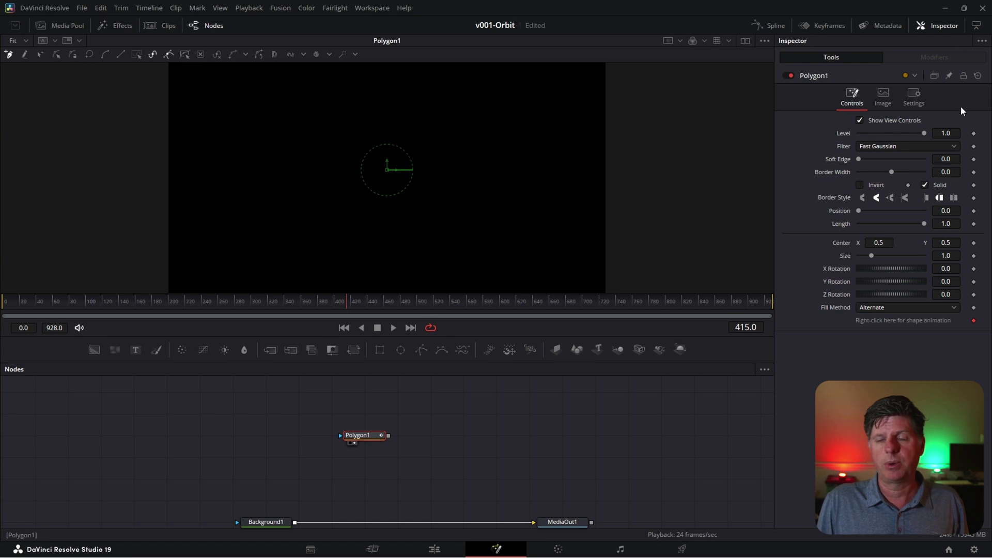
right_click(388, 170)
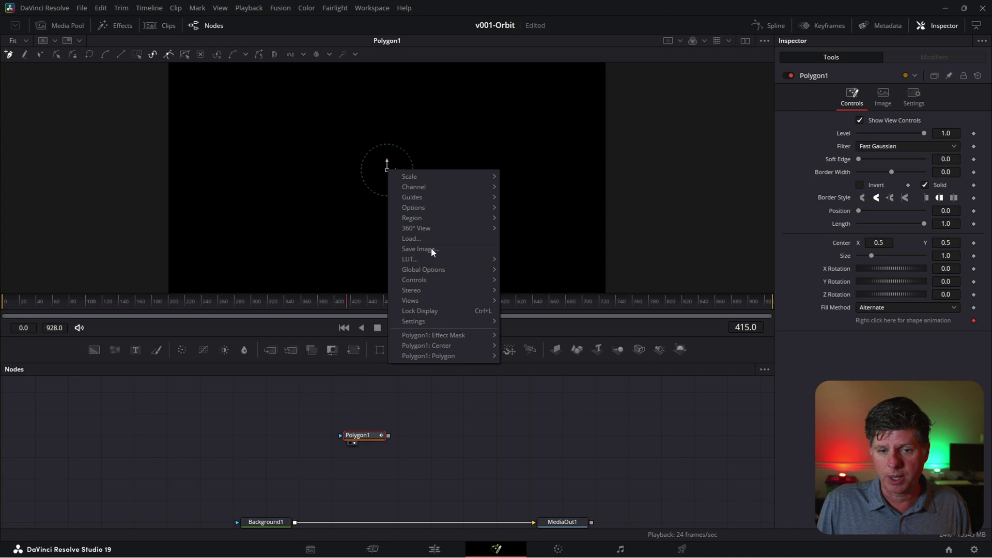
mouse_move(430, 357)
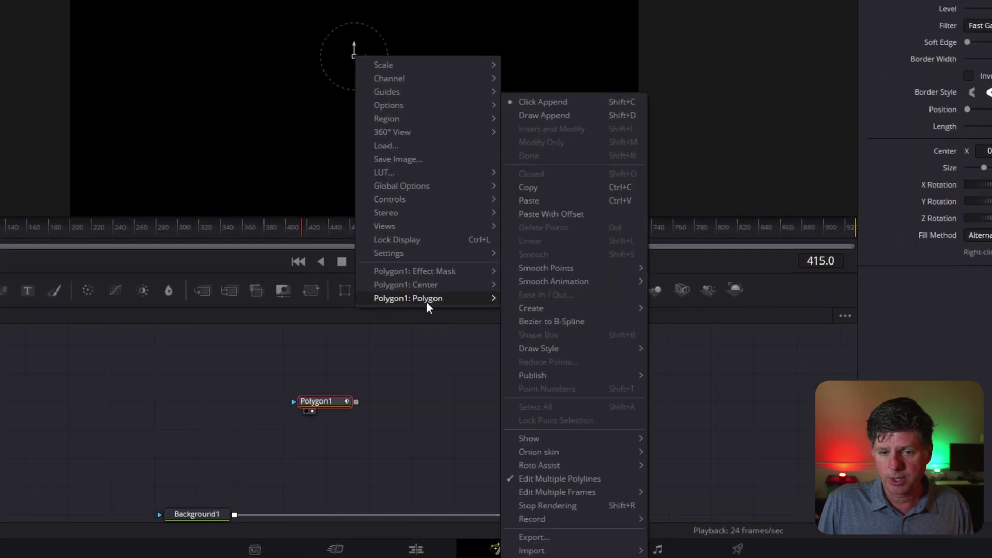
mouse_move(543, 310)
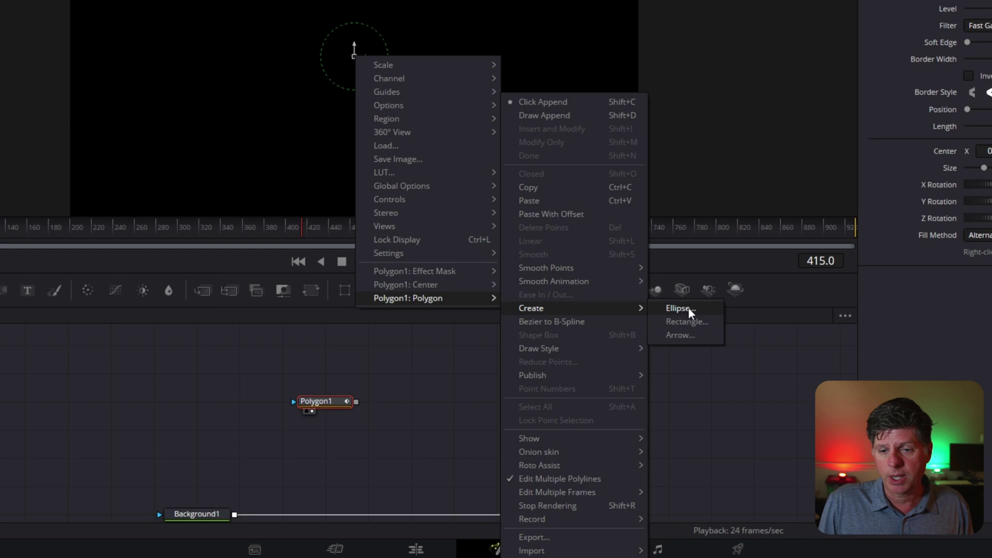
click(679, 308)
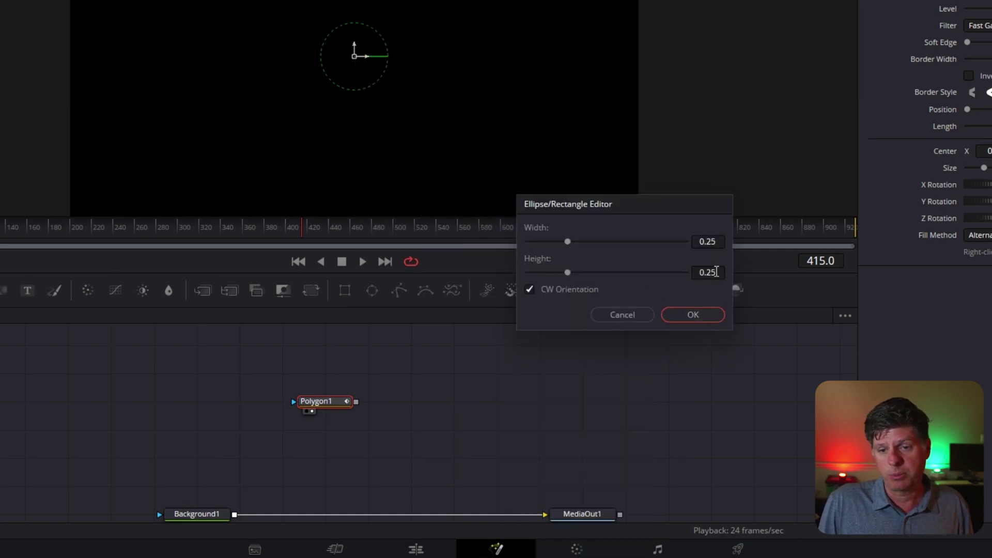
text(0.5)
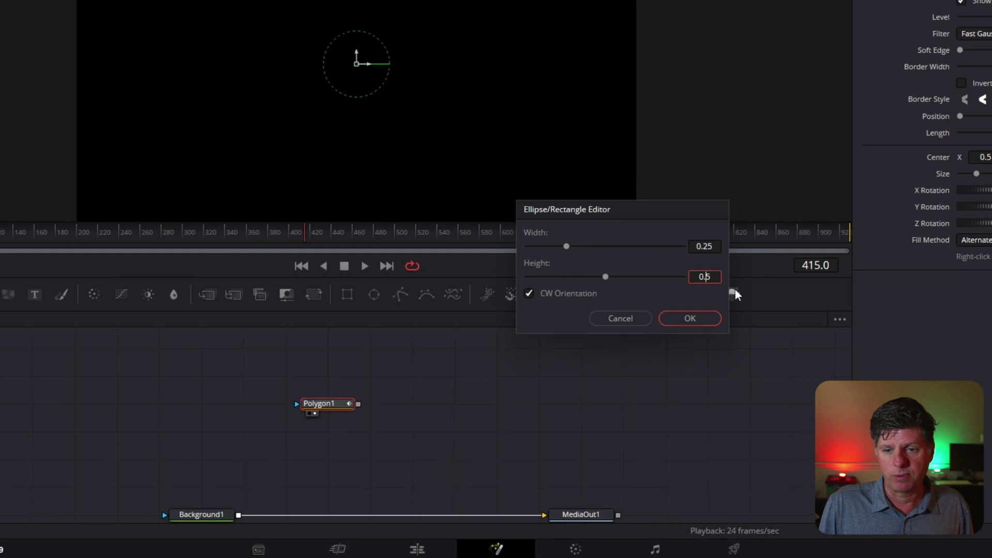
click(693, 314)
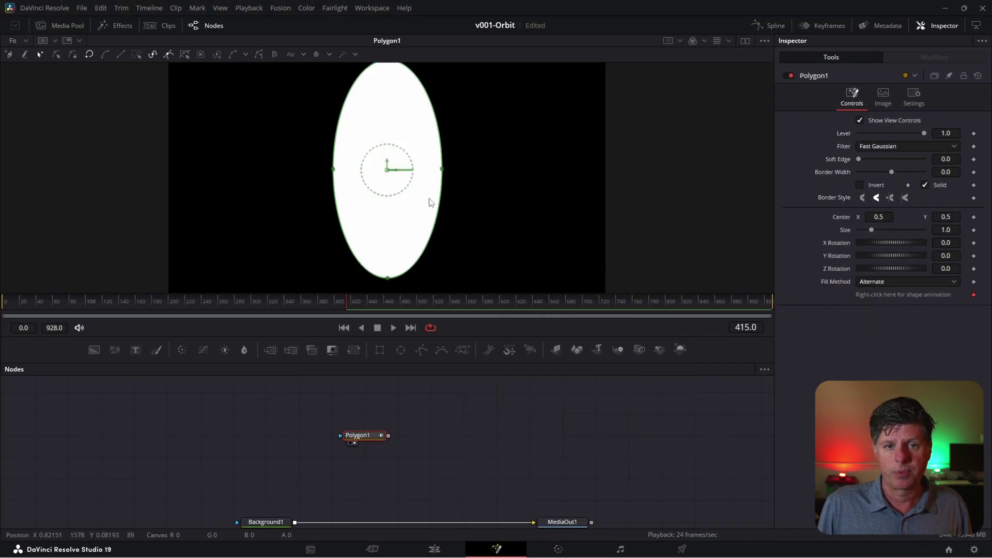
- Turn the ellipse into a partial outline with Solid off, border width 0.022, length 0.157 and position 0.0
scroll(465, 170, down, 2)
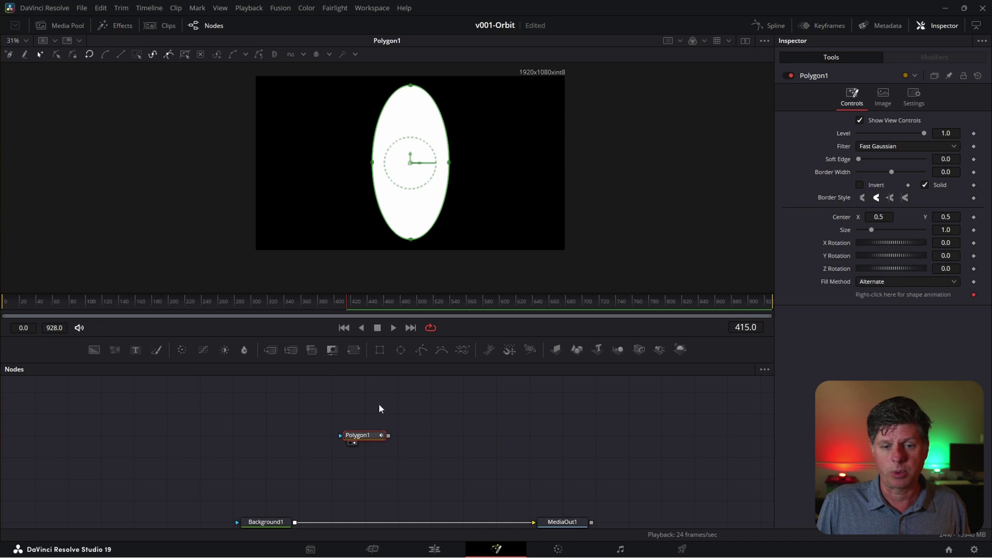
click(372, 436)
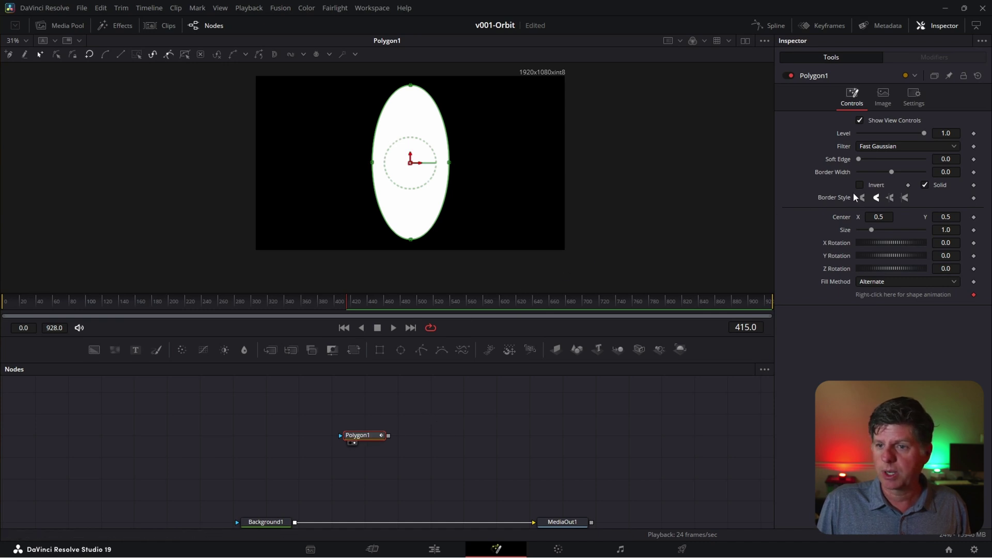
click(925, 185)
click(895, 172)
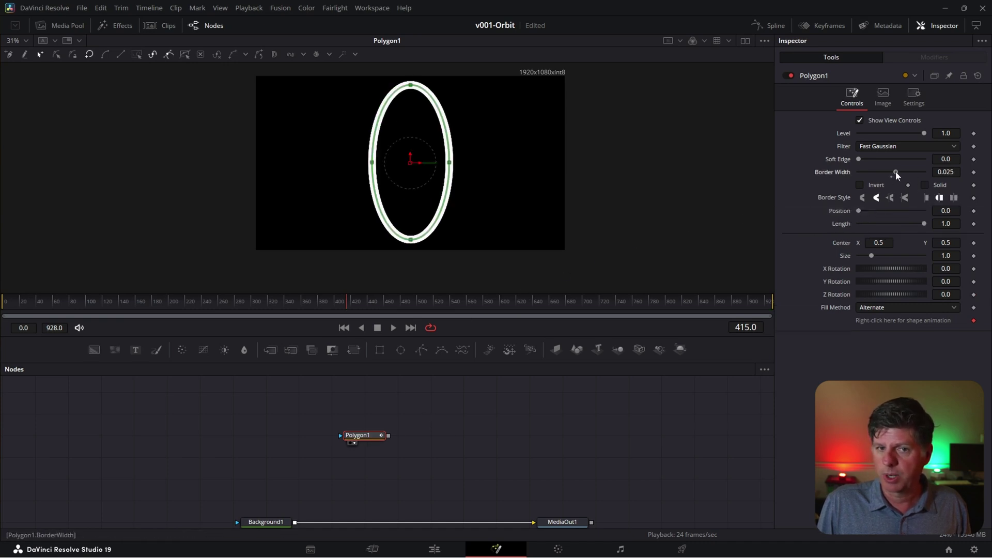
drag(921, 224, 859, 211)
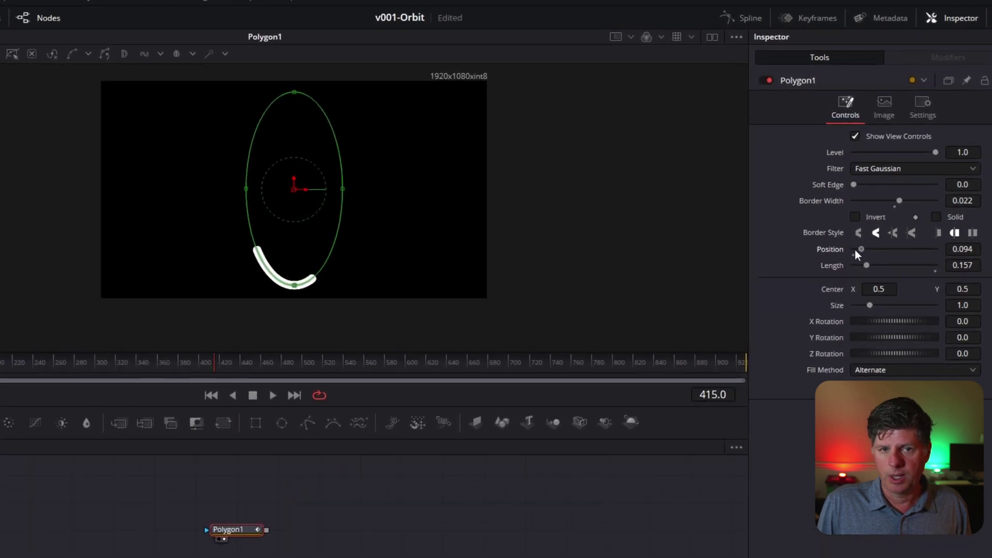
drag(855, 250, 834, 249)
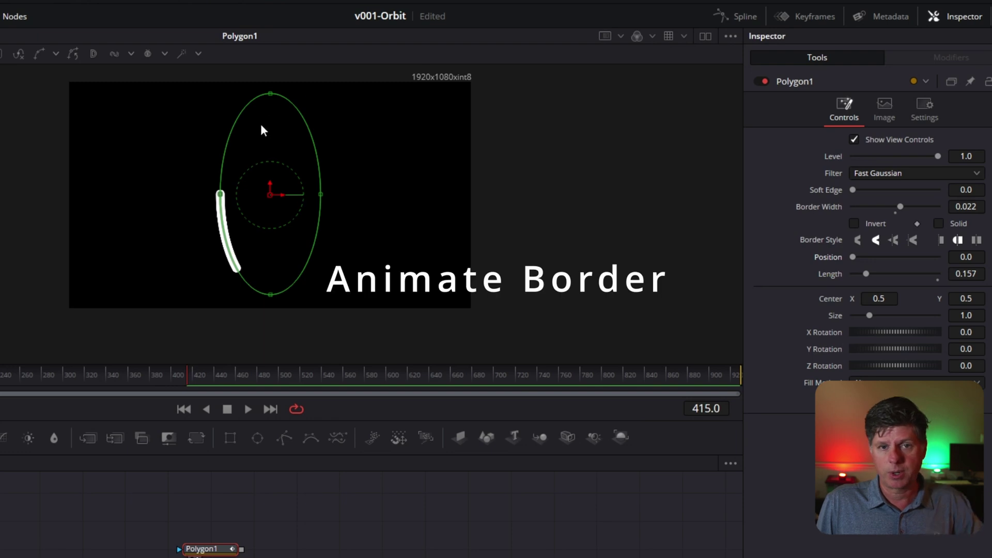
- Keyframe the ellipse border's Position at 1.0 on frame 0 and 0.0 on frame 40, and play the animation
drag(852, 257, 938, 257)
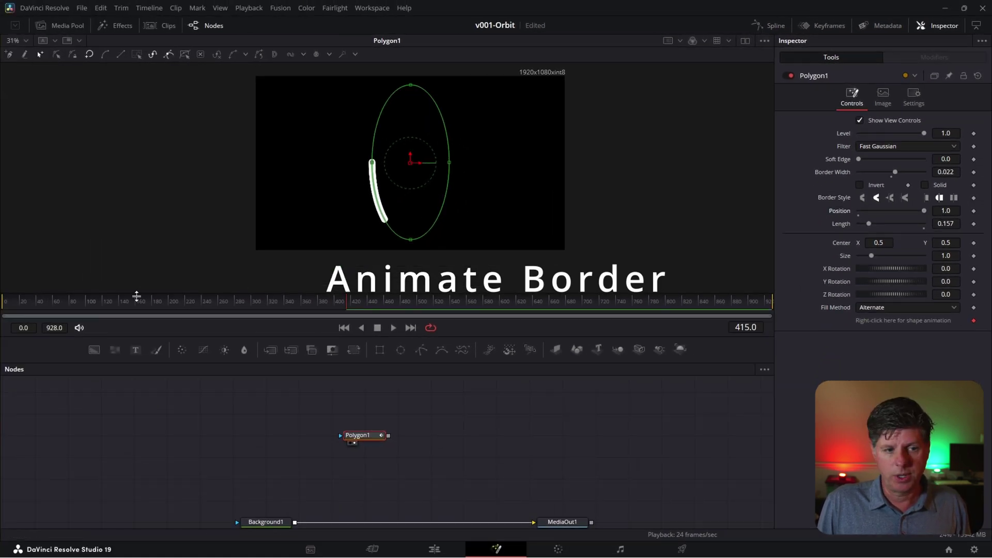
click(53, 304)
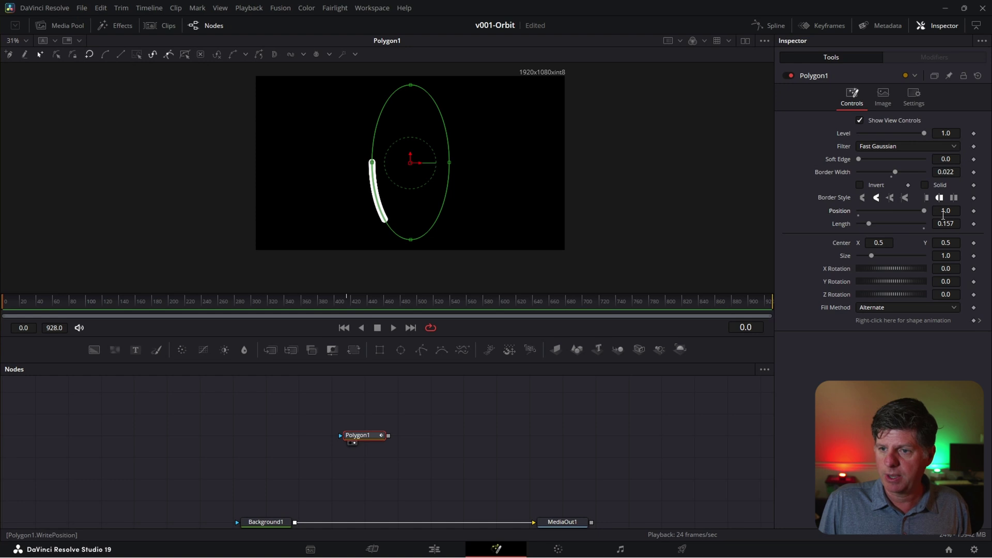
click(974, 211)
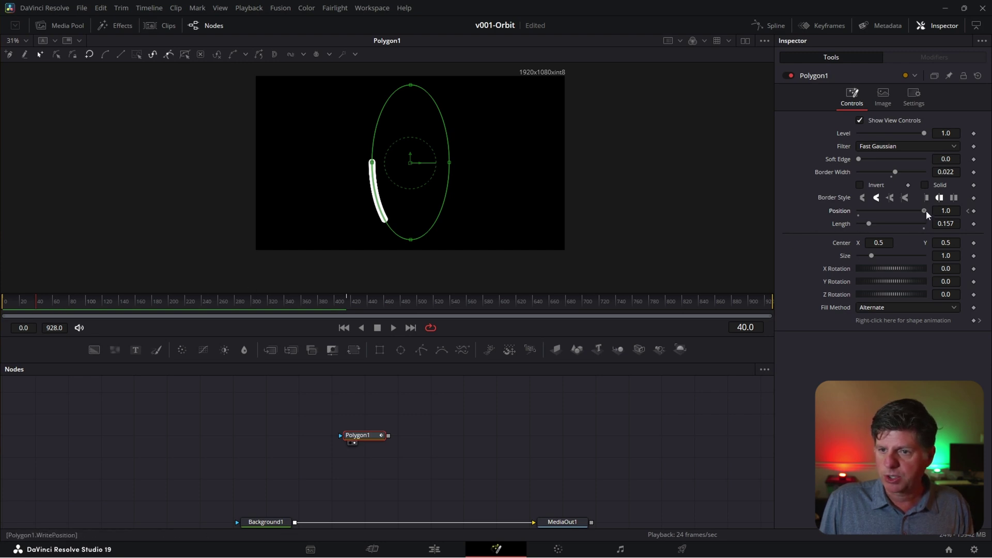
drag(925, 211, 845, 216)
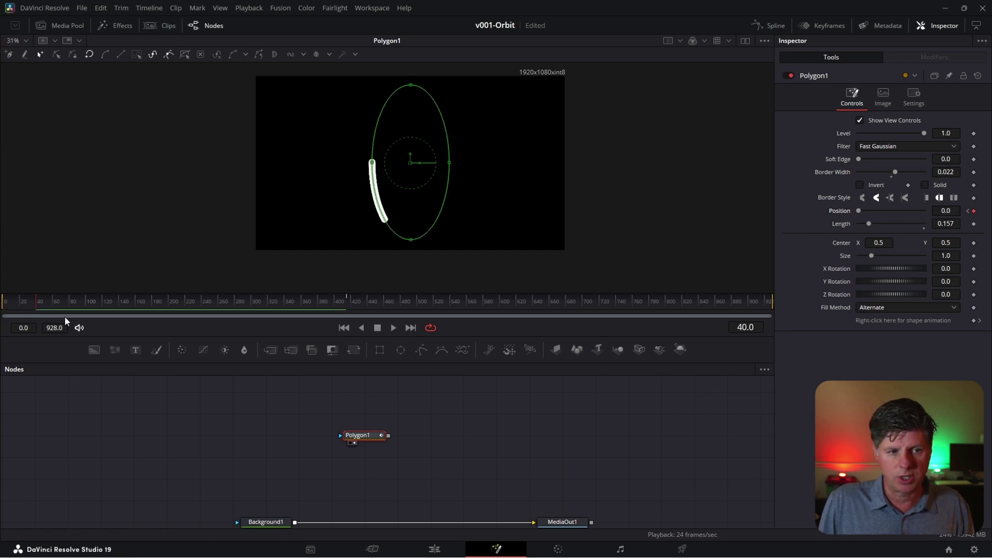
click(34, 307)
drag(35, 307, 4, 307)
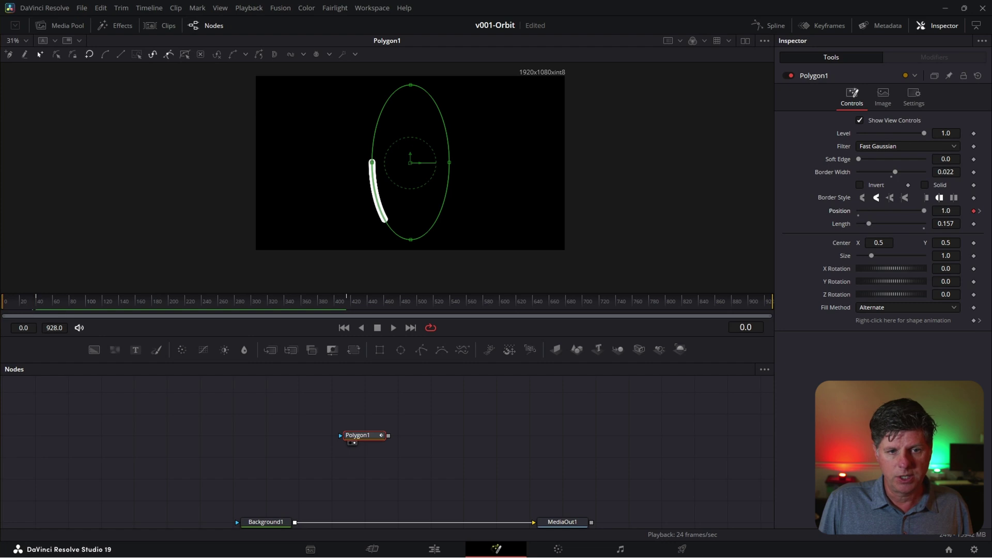
key(space)
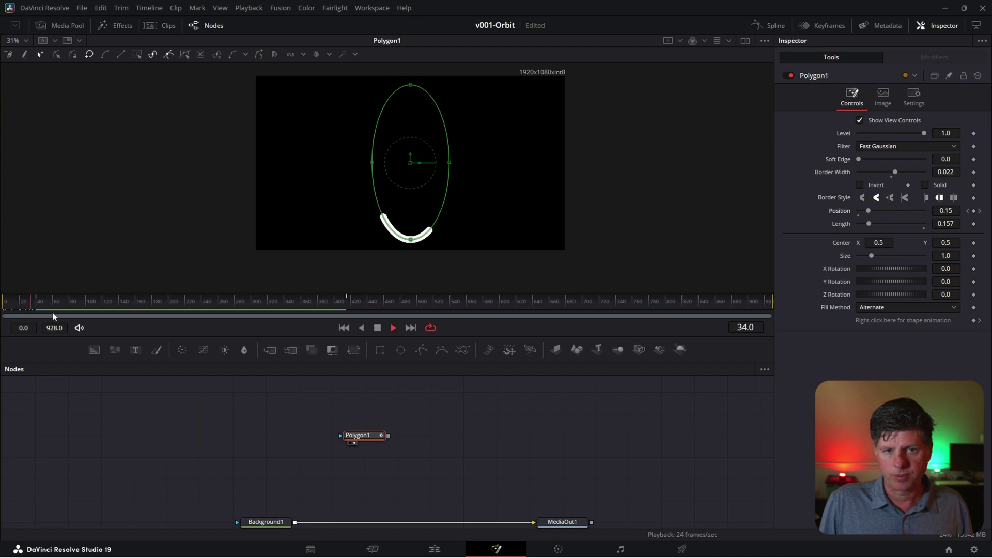
key(space)
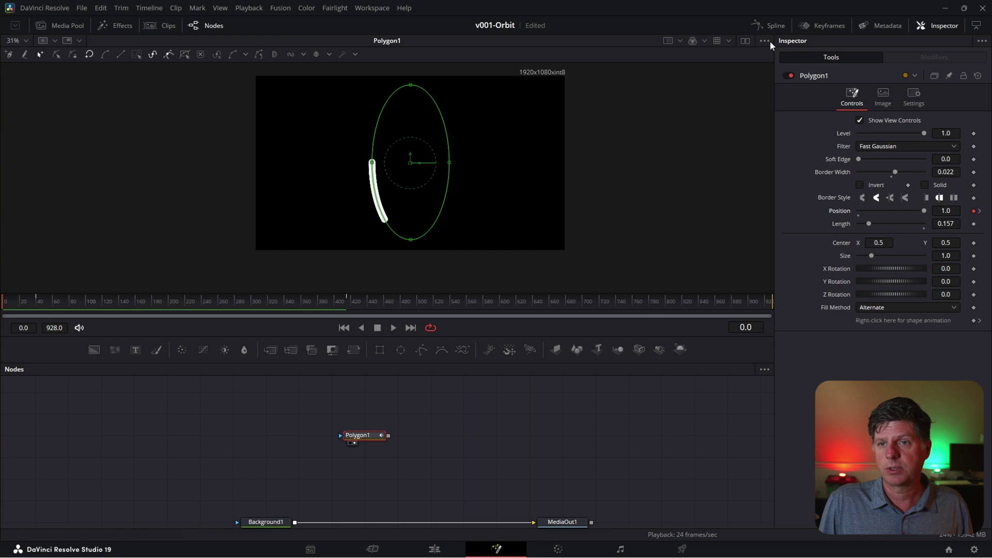
- Open the Spline editor, display Polygon1's Position curve and fit it to the graph view
click(775, 26)
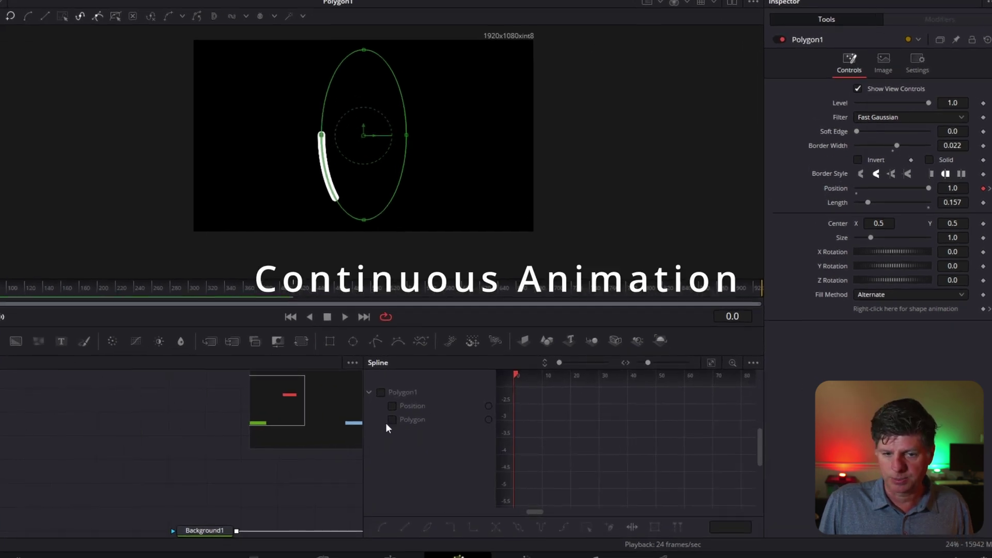
click(754, 363)
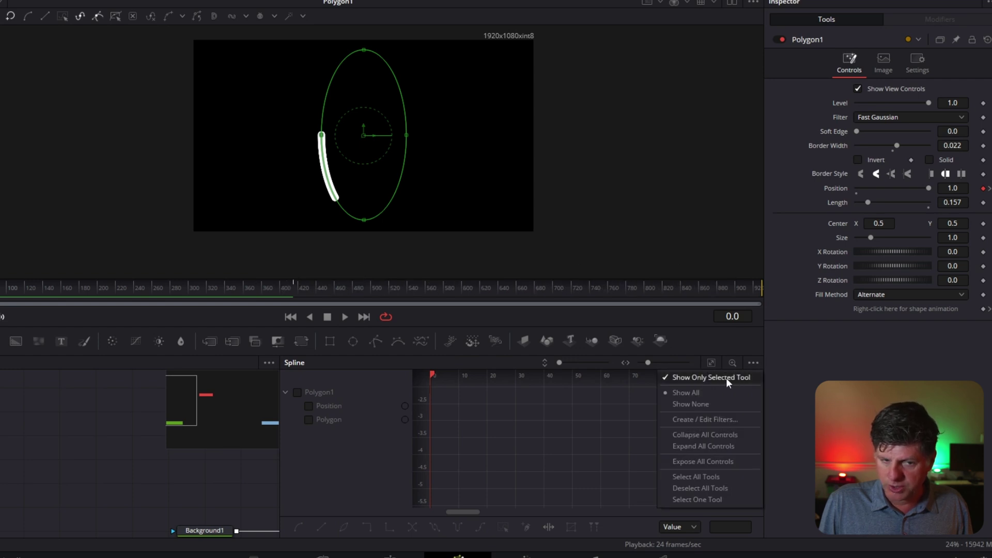
click(727, 377)
click(200, 486)
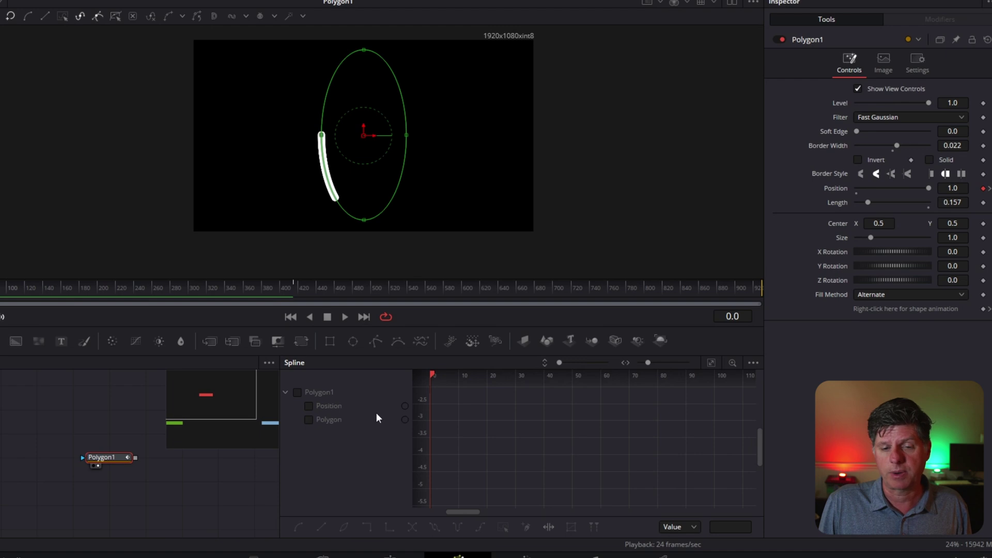
click(334, 408)
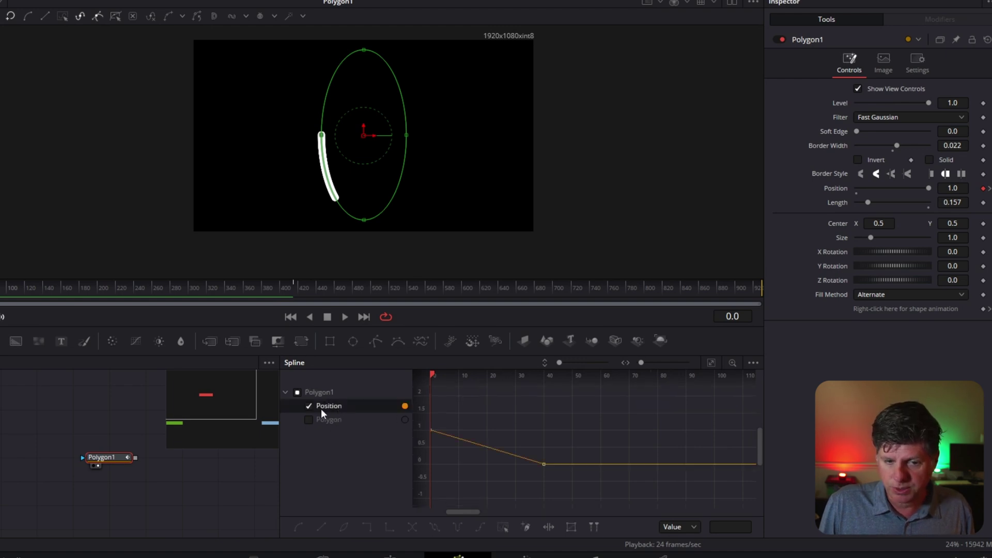
click(711, 362)
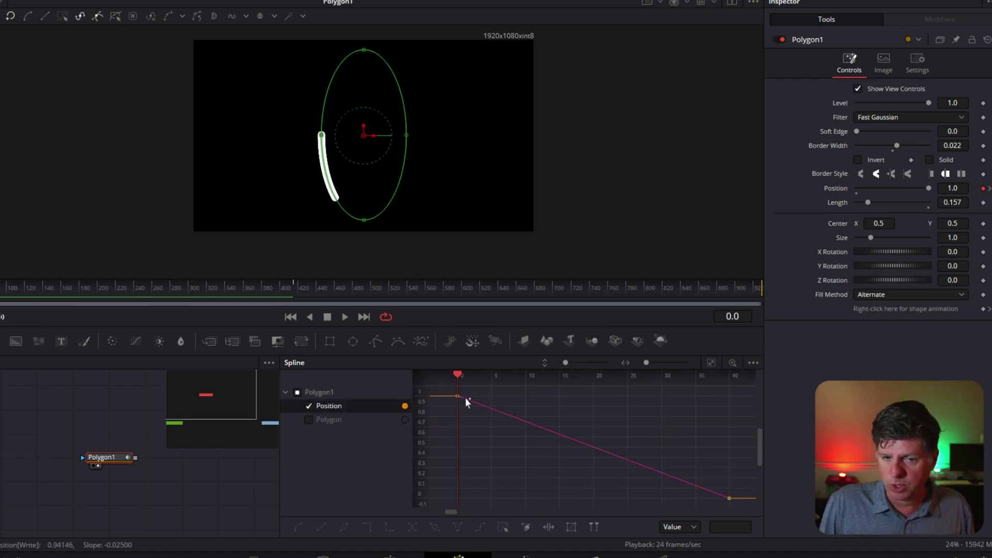
- Select both keyframes of Polygon1's Position curve and apply Set Relative so the motion continues past the last keyframe
drag(446, 387, 736, 503)
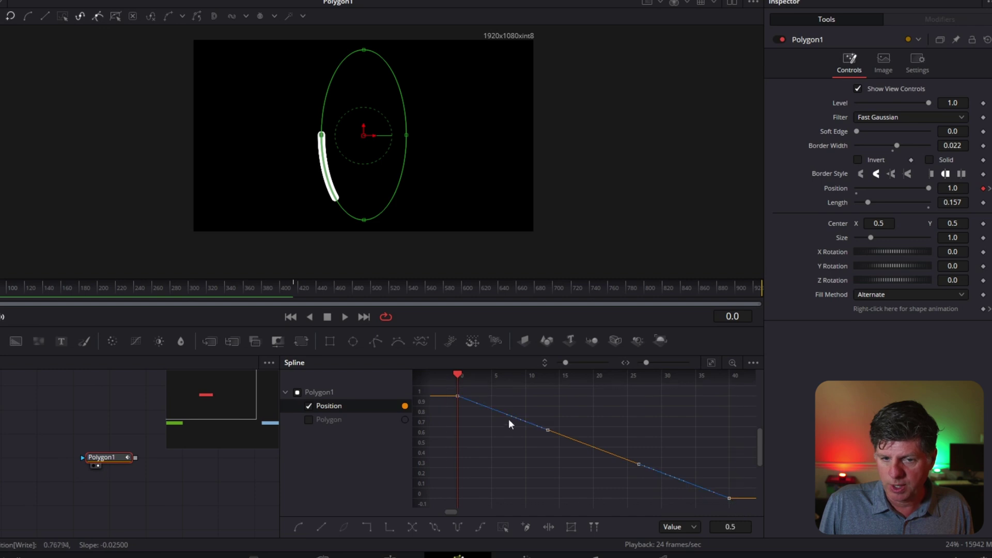
mouse_move(460, 377)
mouse_down()
mouse_move(723, 405)
mouse_move(521, 391)
mouse_move(456, 398)
mouse_move(731, 418)
mouse_up()
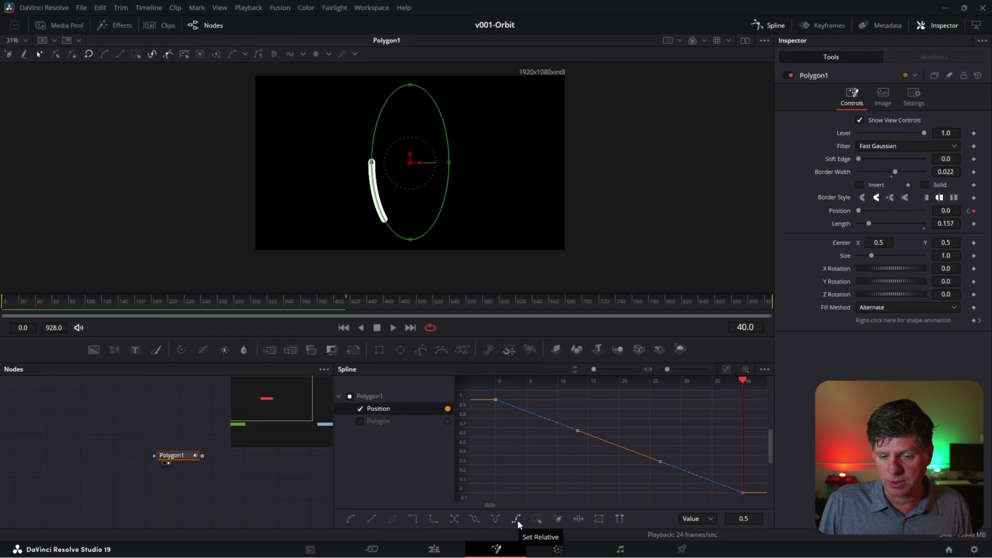
click(517, 520)
scroll(567, 460, down, 3)
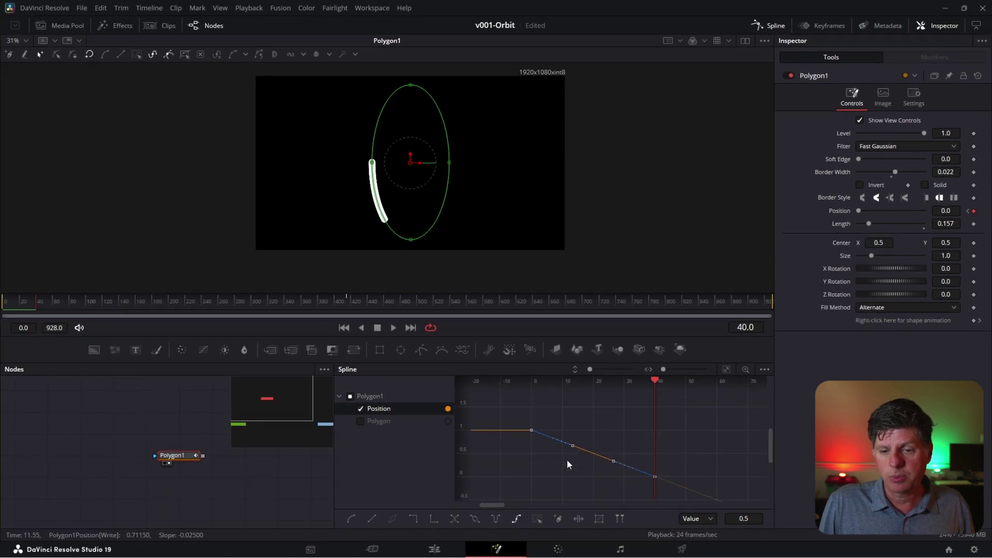
drag(587, 457, 547, 417)
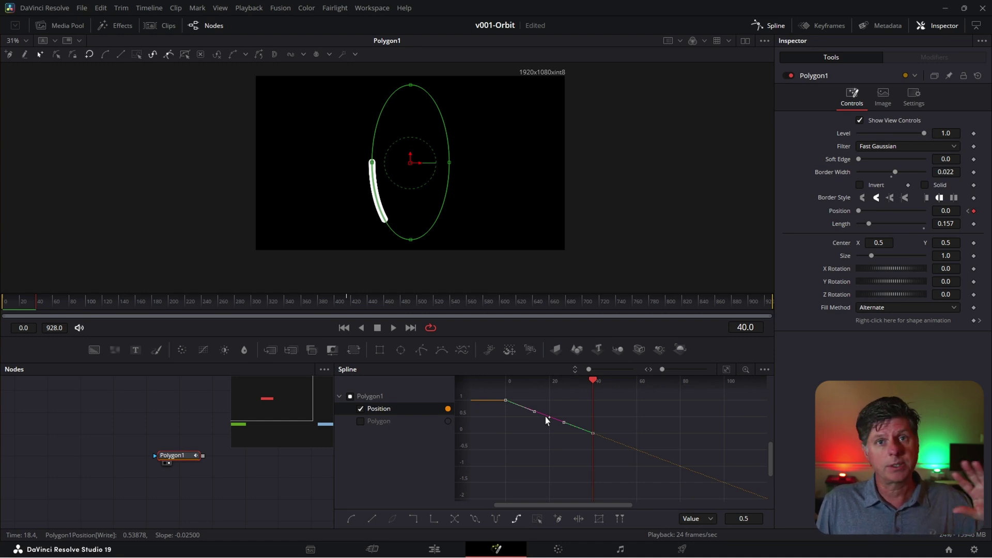
scroll(643, 451, down, 5)
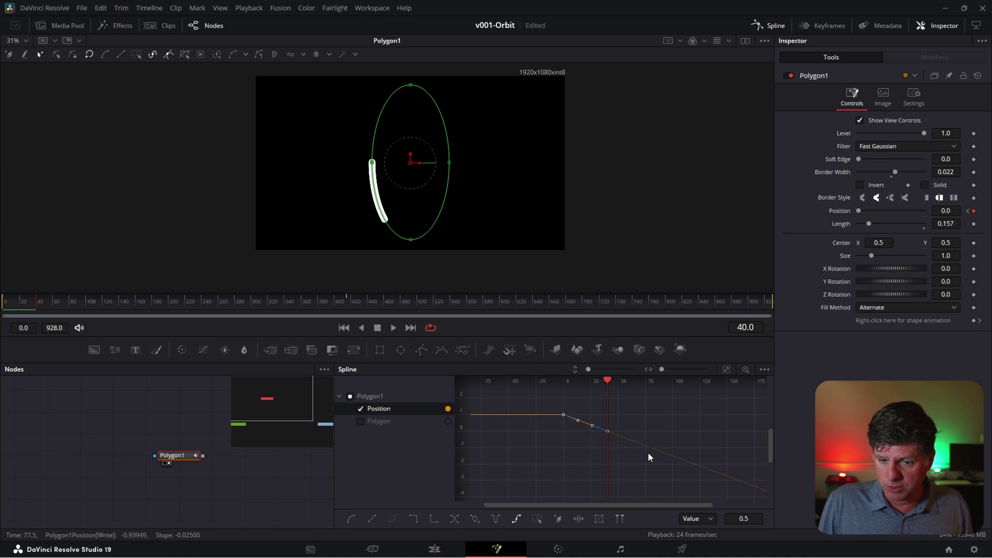
mouse_move(529, 386)
mouse_down()
mouse_move(711, 402)
mouse_move(551, 395)
mouse_move(646, 400)
mouse_move(575, 398)
mouse_up()
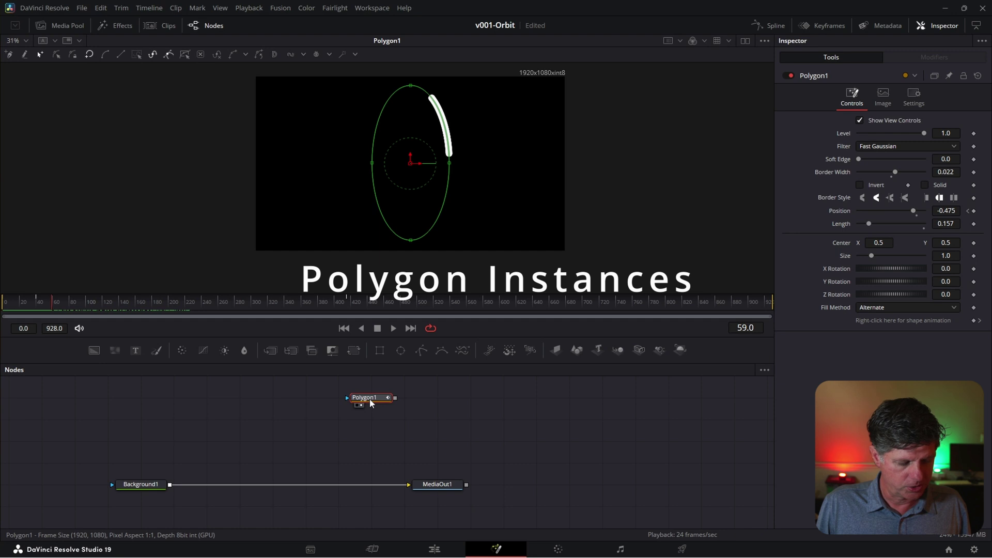
- Paste an instance of Polygon1 in the node graph and place it beside the original node
click(256, 422)
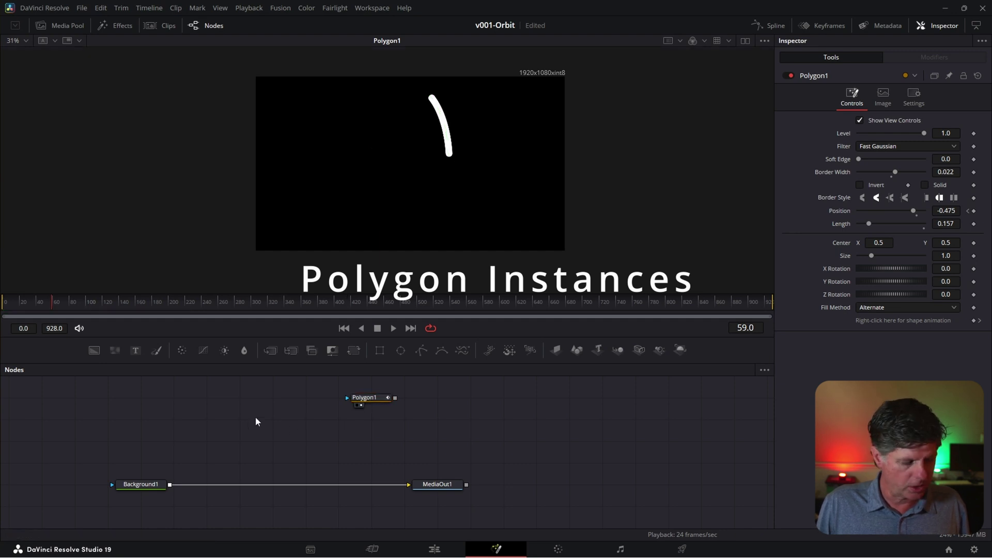
key(ctrl+shift+v)
drag(262, 421, 290, 400)
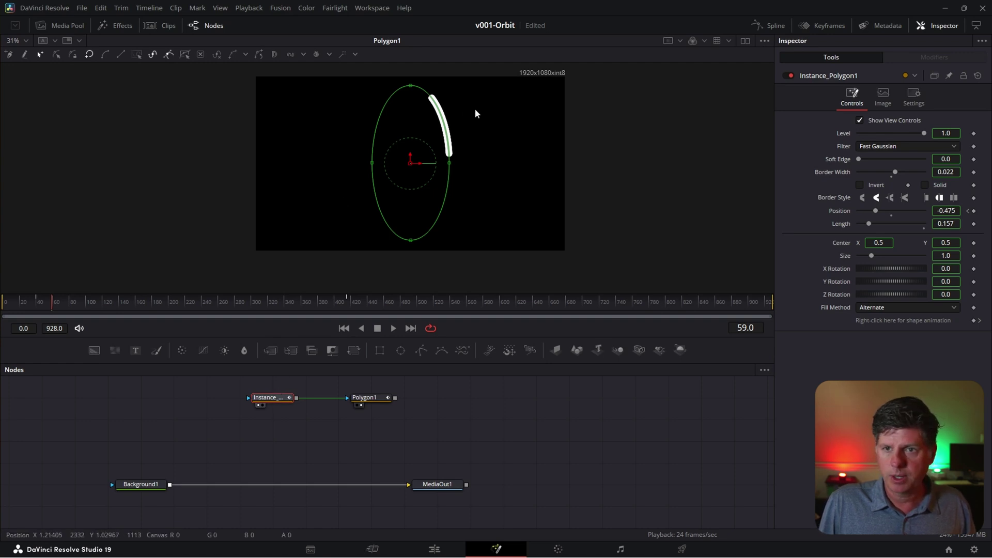
- Split the display into two viewers showing the instance and Polygon1, and size them so both ellipses are fully visible
click(746, 40)
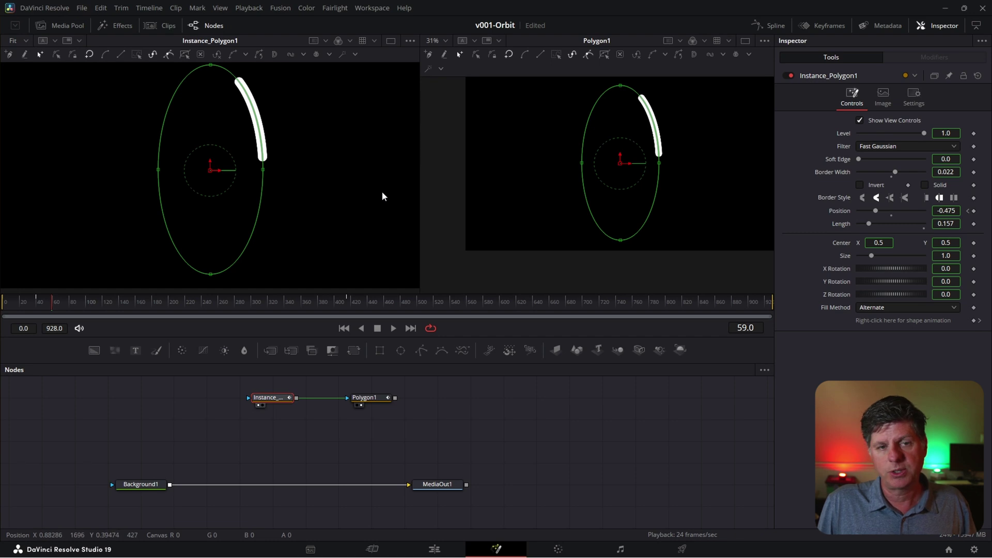
scroll(476, 197, down, 2)
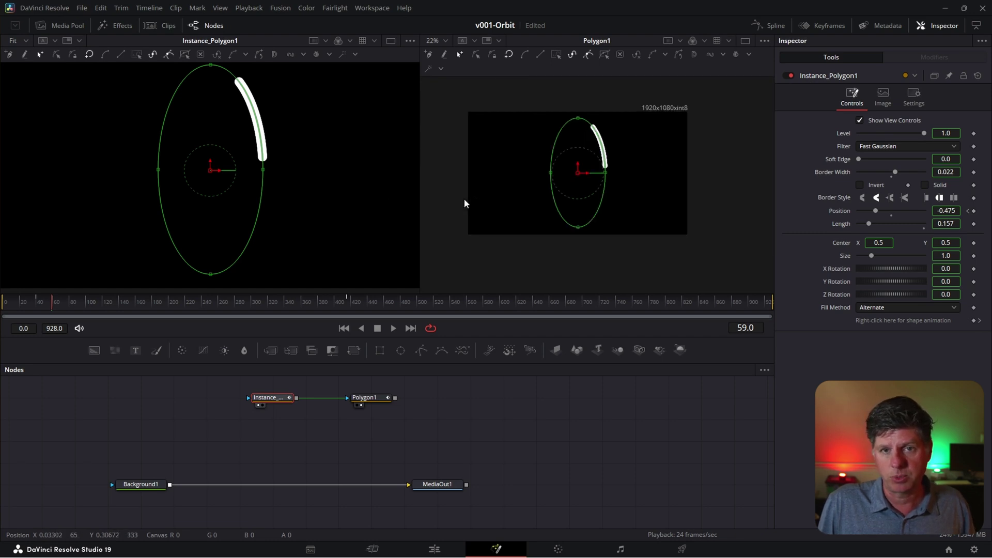
drag(420, 200, 376, 200)
scroll(560, 207, up, 2)
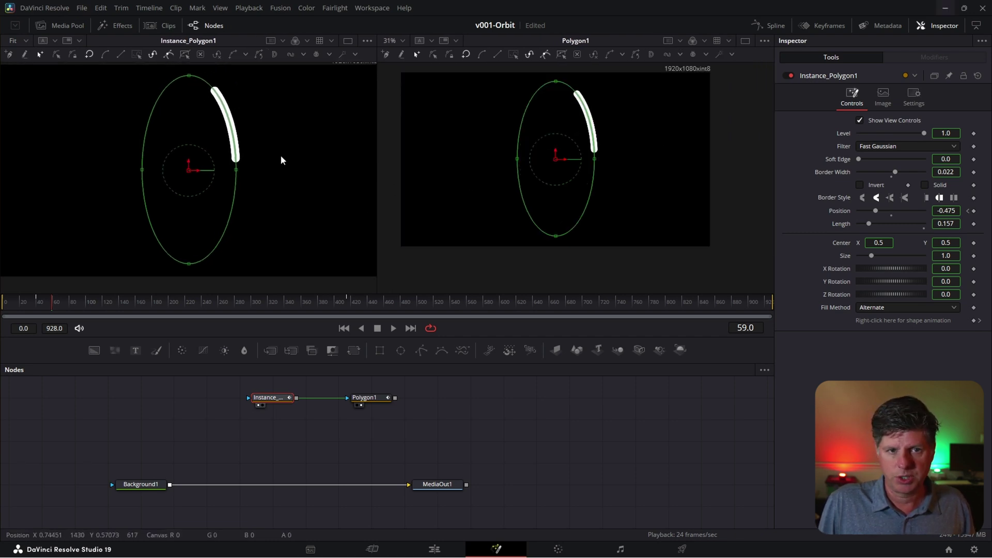
scroll(279, 158, down, 3)
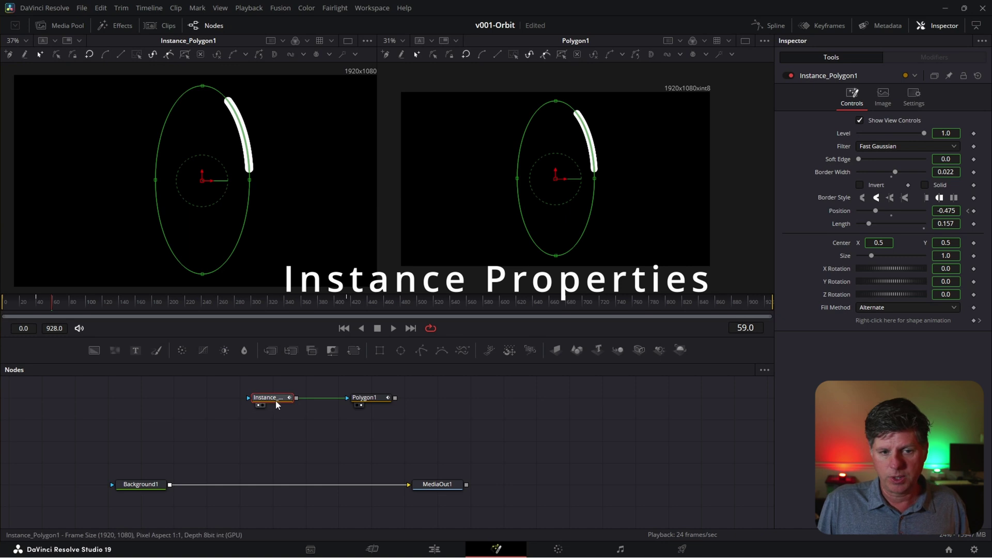
- Set the border Length to 0.26 on Polygon1 and to 0.189 on its linked instance
click(364, 398)
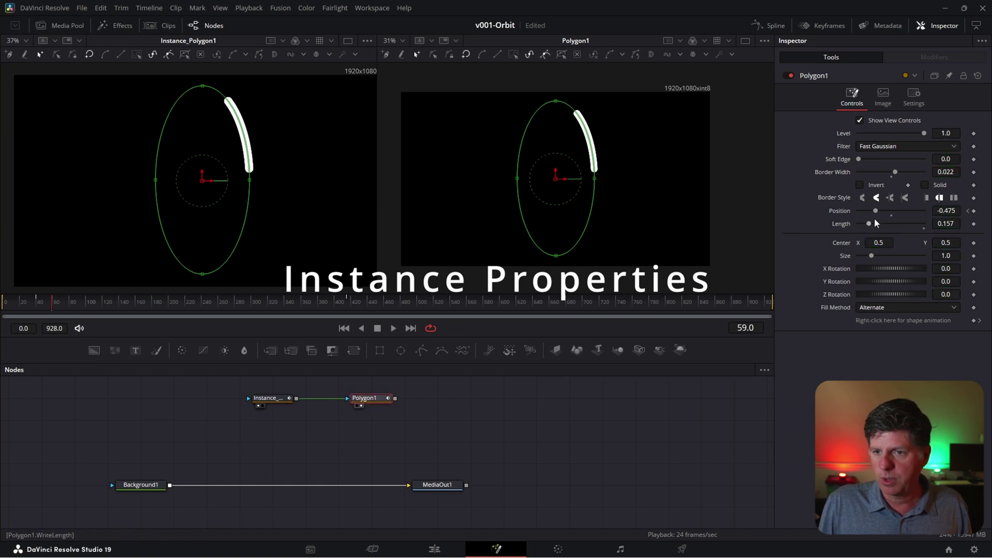
mouse_move(875, 211)
mouse_down()
mouse_move(861, 210)
mouse_move(877, 212)
mouse_move(862, 228)
mouse_move(916, 227)
mouse_move(875, 225)
mouse_up()
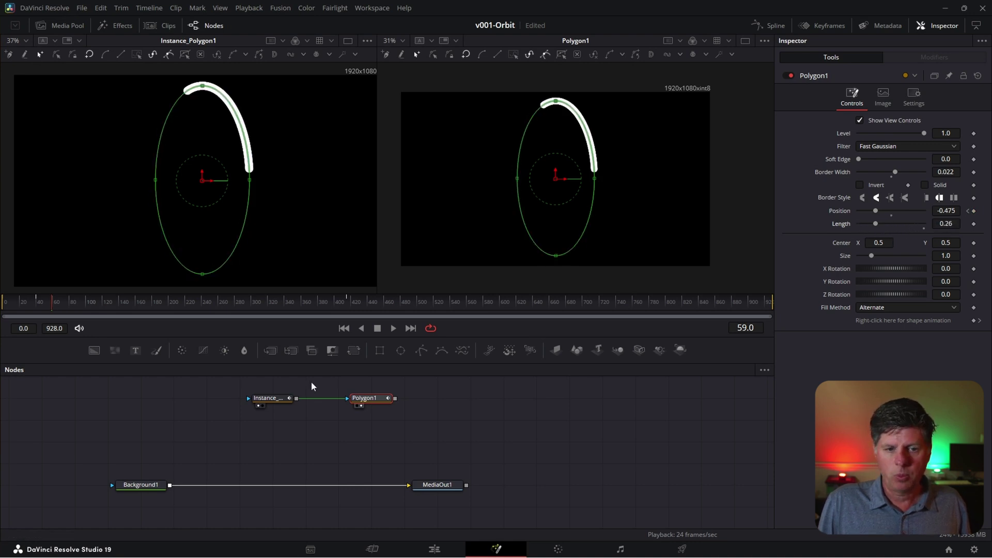
click(279, 401)
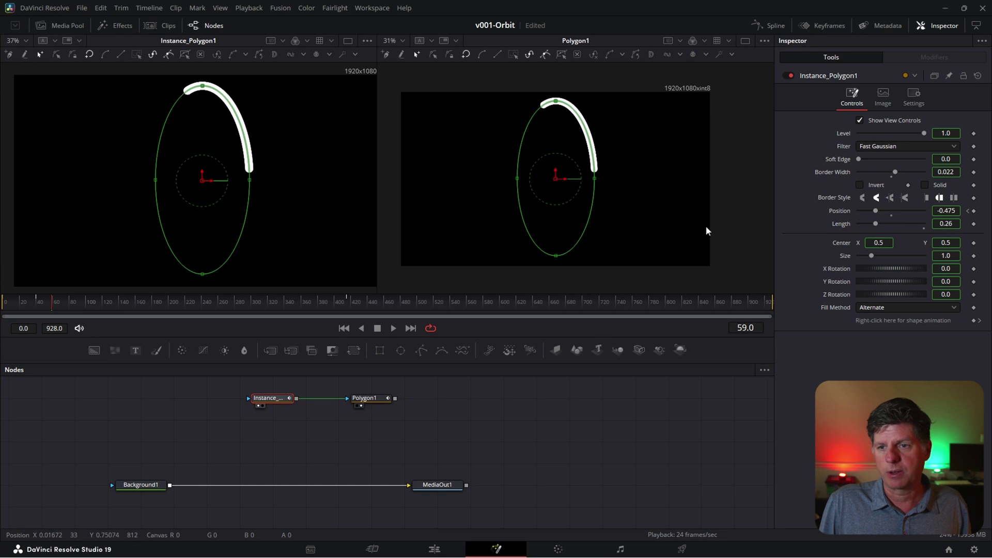
mouse_move(869, 226)
mouse_down()
mouse_move(885, 224)
mouse_move(871, 224)
mouse_up()
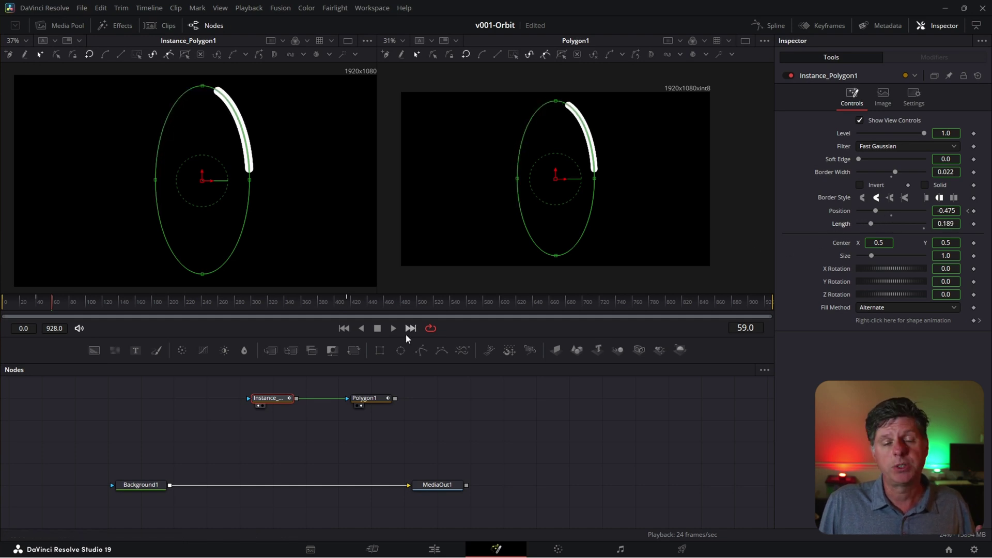
- Deinstance the Length parameter of the first polygon instance and set its Length to 0.496
right_click(846, 228)
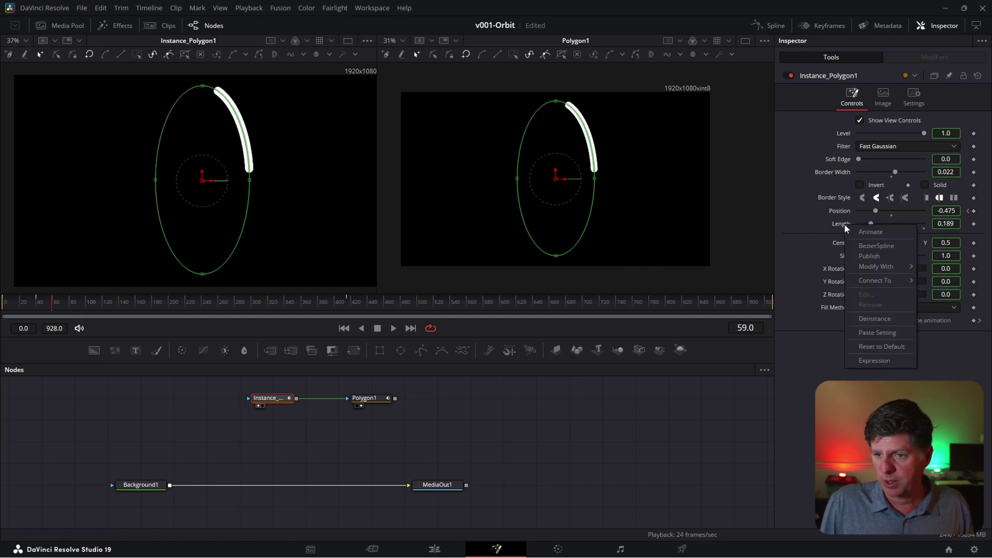
click(875, 318)
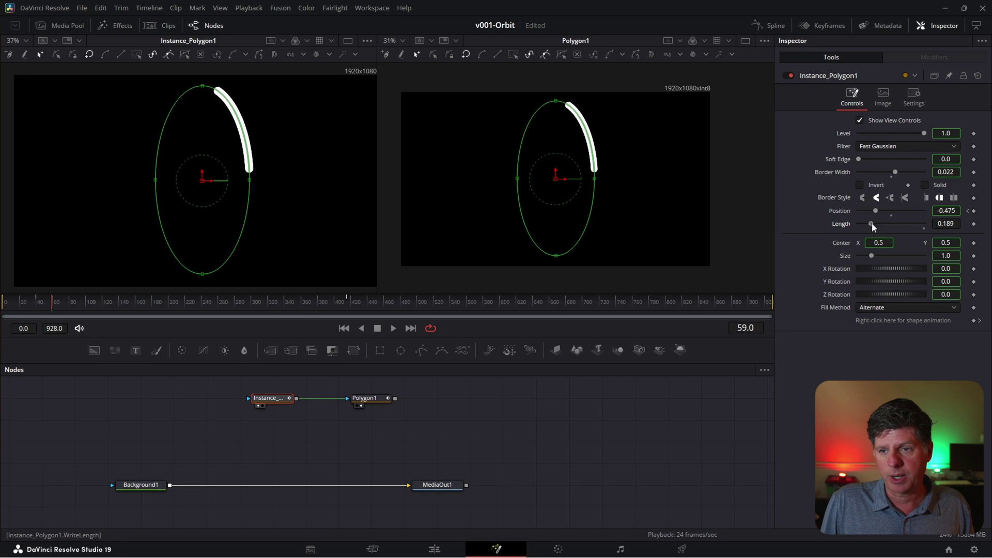
drag(872, 225, 892, 223)
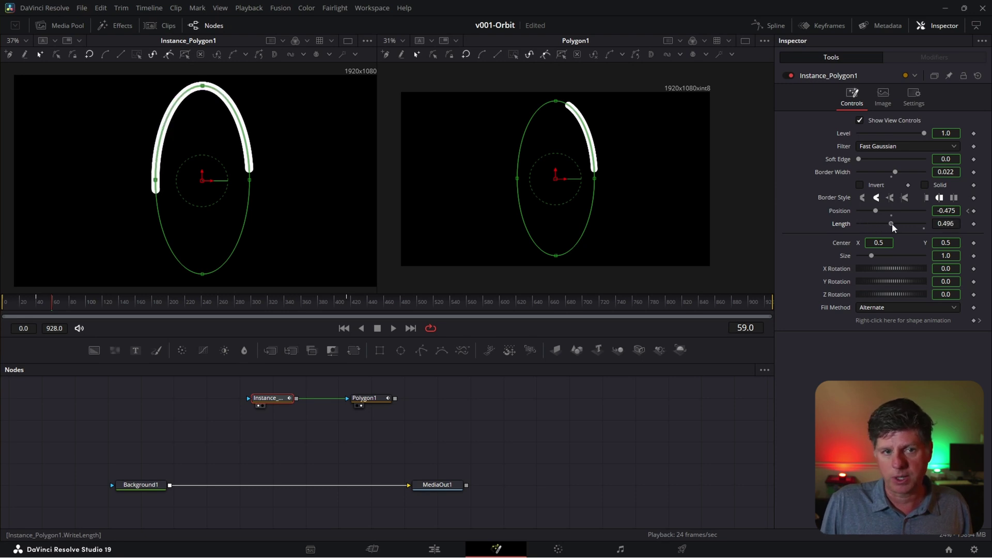
- Paste a second instance of Polygon1 in line before the first instance
click(375, 404)
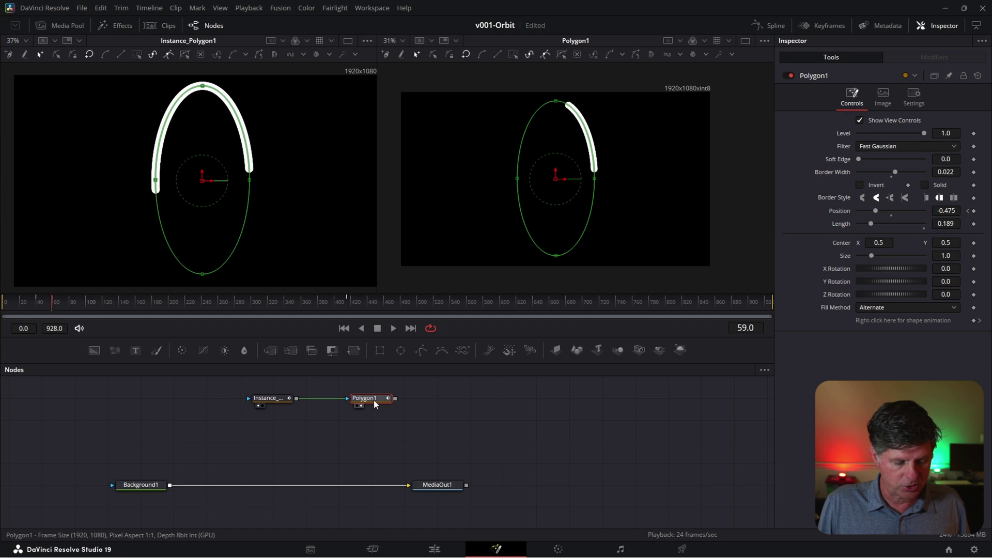
click(180, 404)
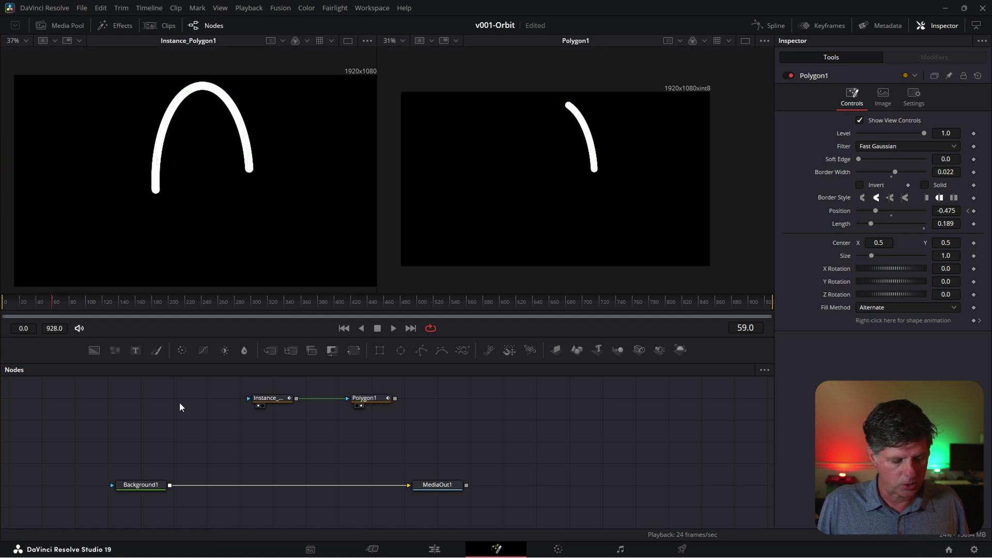
key(ctrl+shift+v)
- Deinstance the second instance's Length, display that node in the first viewer and set its Length to 0.913
right_click(848, 226)
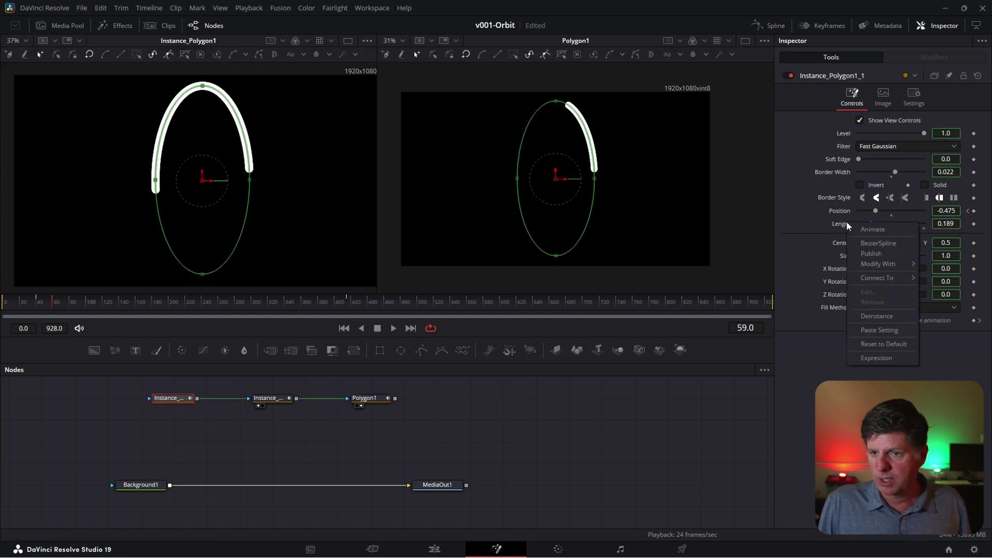
click(881, 316)
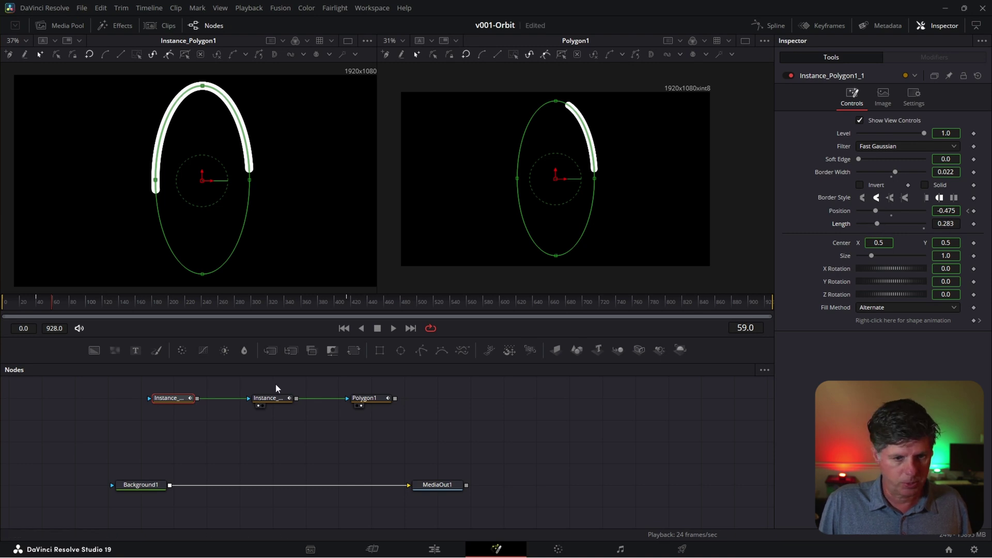
key(1)
drag(877, 224, 921, 226)
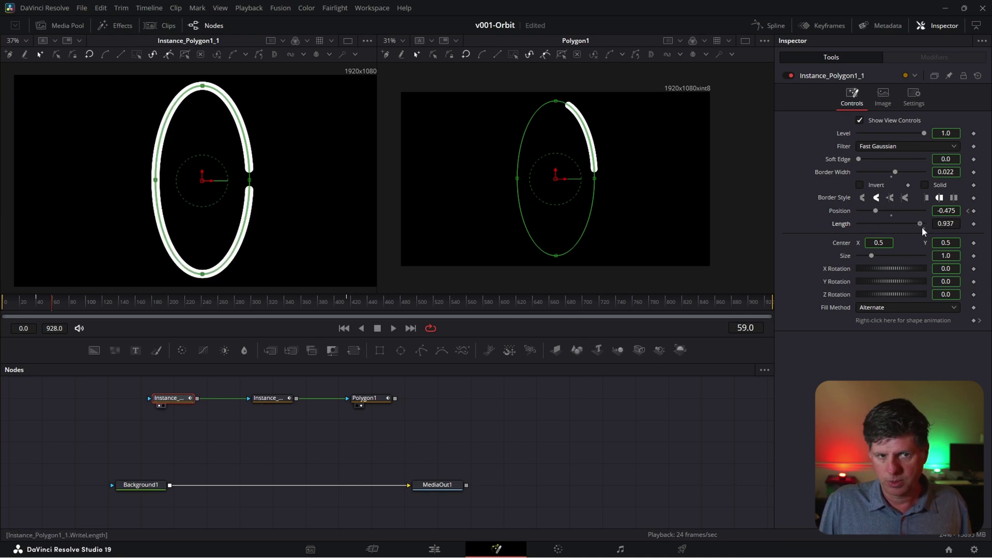
- Return to a single viewer showing the second instance, and move the Background1 and MediaOut1 nodes together beneath the polygon chain
click(365, 398)
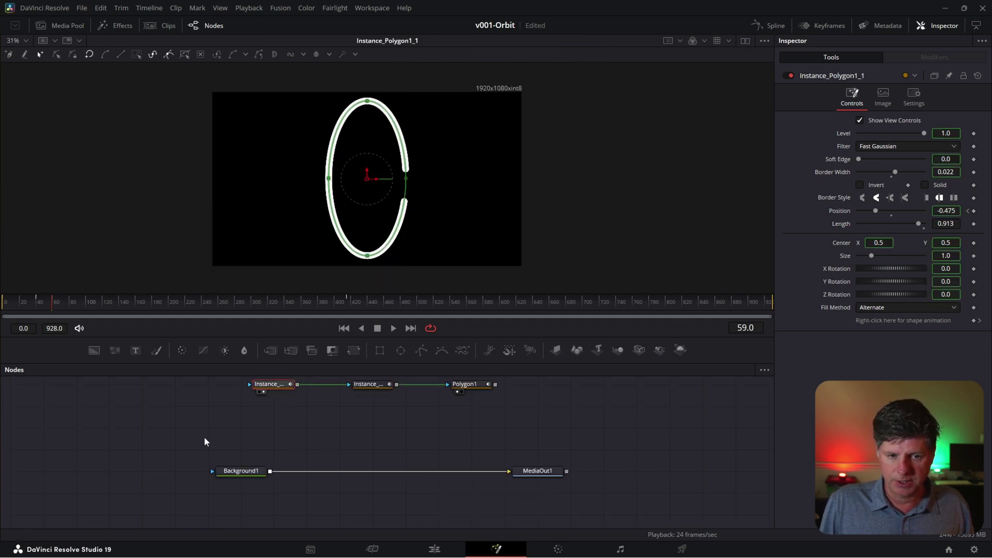
drag(166, 452, 567, 514)
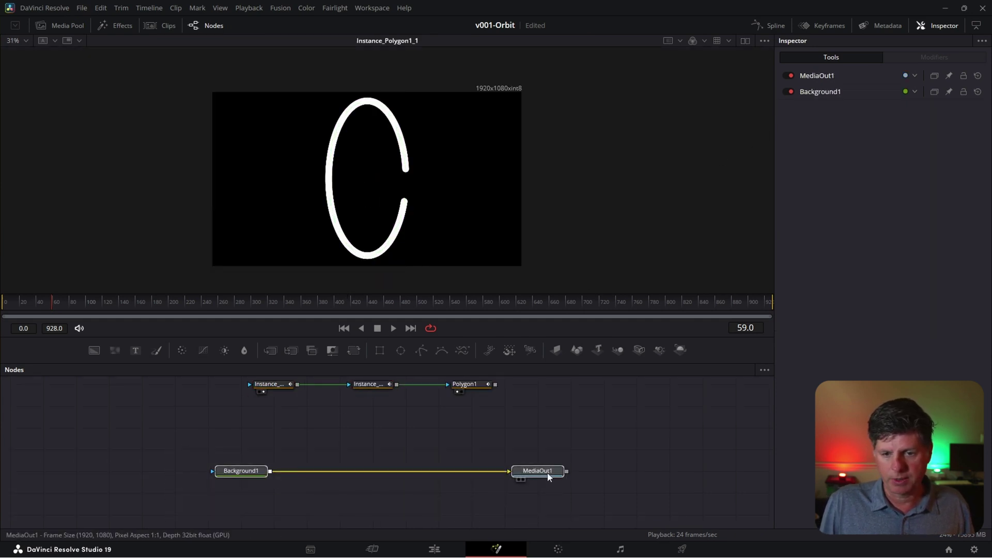
drag(538, 471, 504, 471)
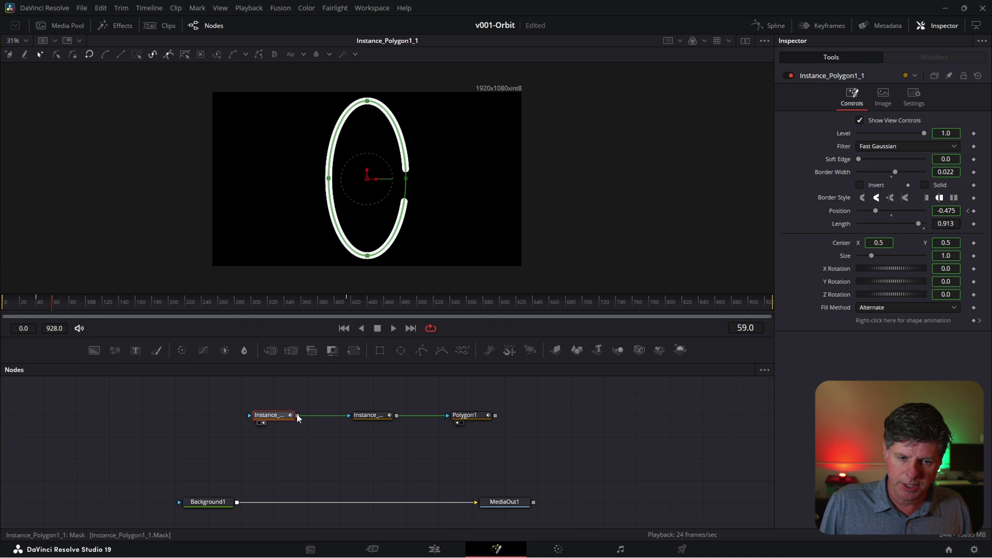
- Try to connect the second polygon instance to Background1, including as its effect mask, and disconnect it
drag(298, 415, 313, 417)
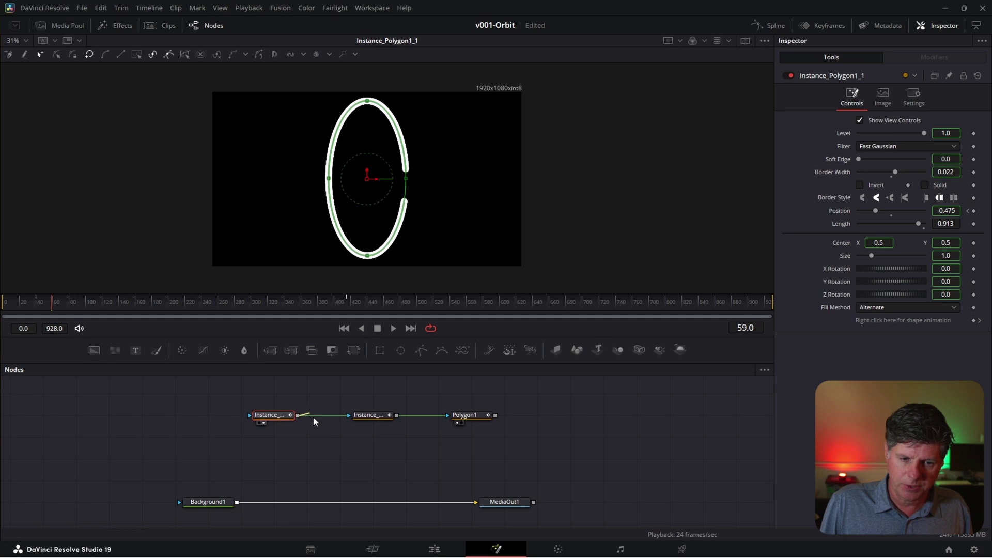
drag(248, 506, 237, 506)
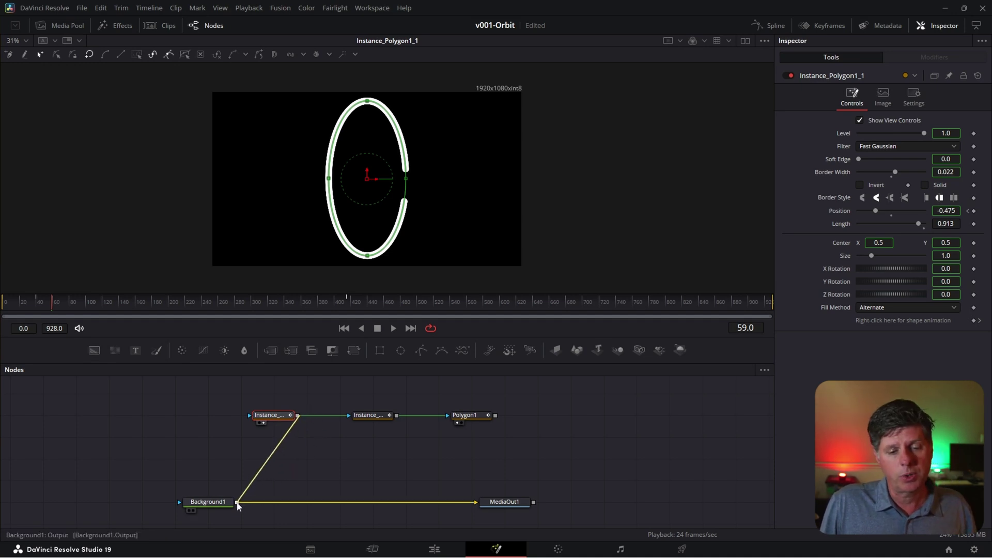
drag(238, 507, 237, 505)
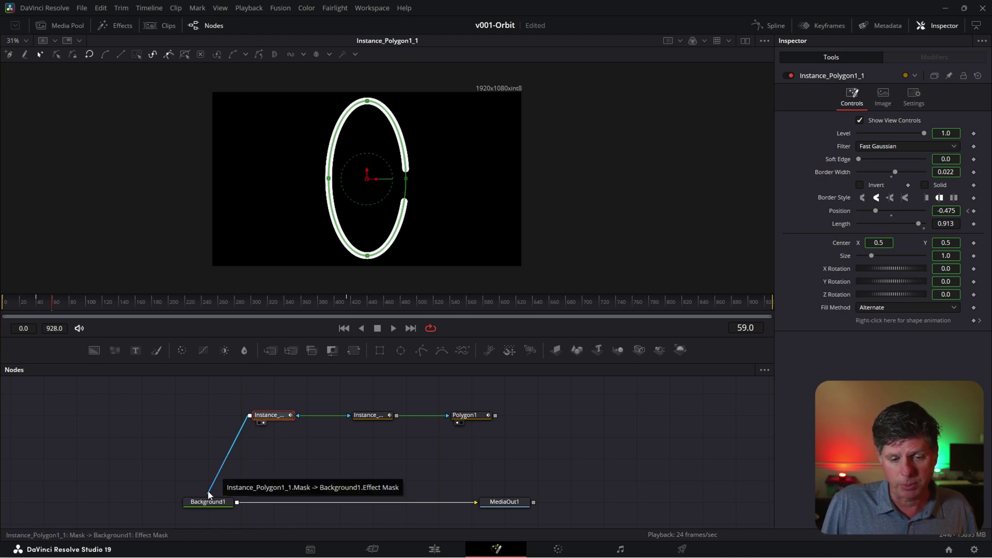
drag(209, 494, 275, 420)
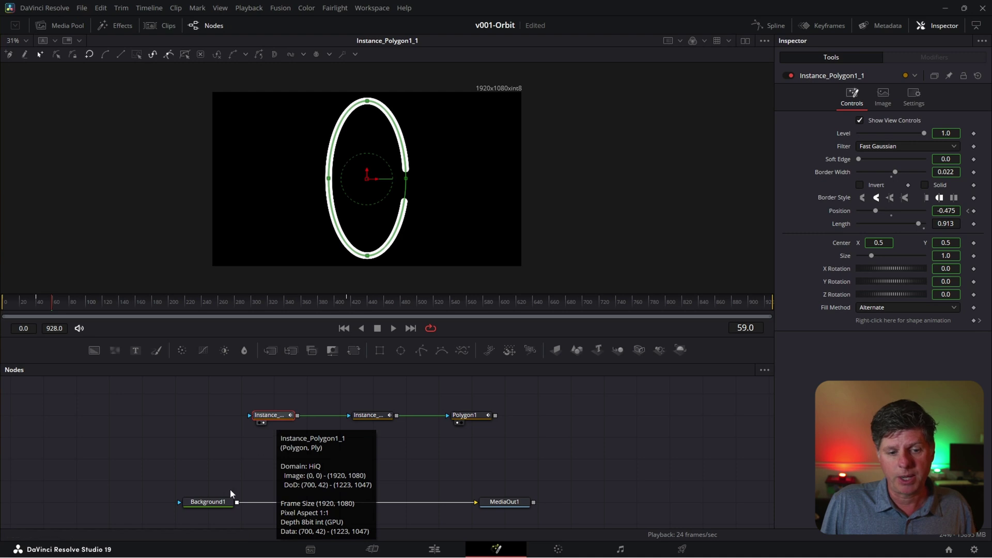
- Insert two Merge nodes in sequence after Background1, moving MediaOut1 farther along to make room
click(214, 507)
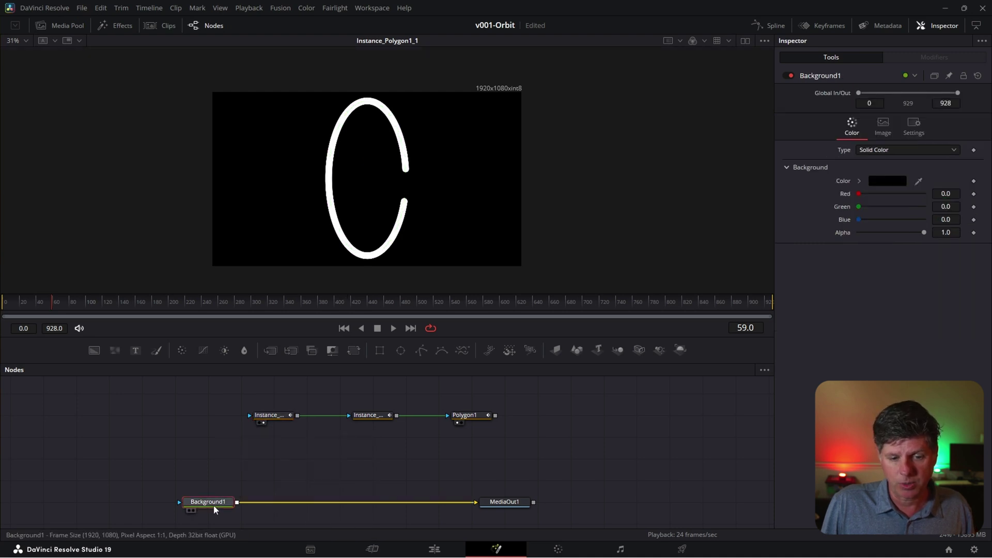
click(268, 353)
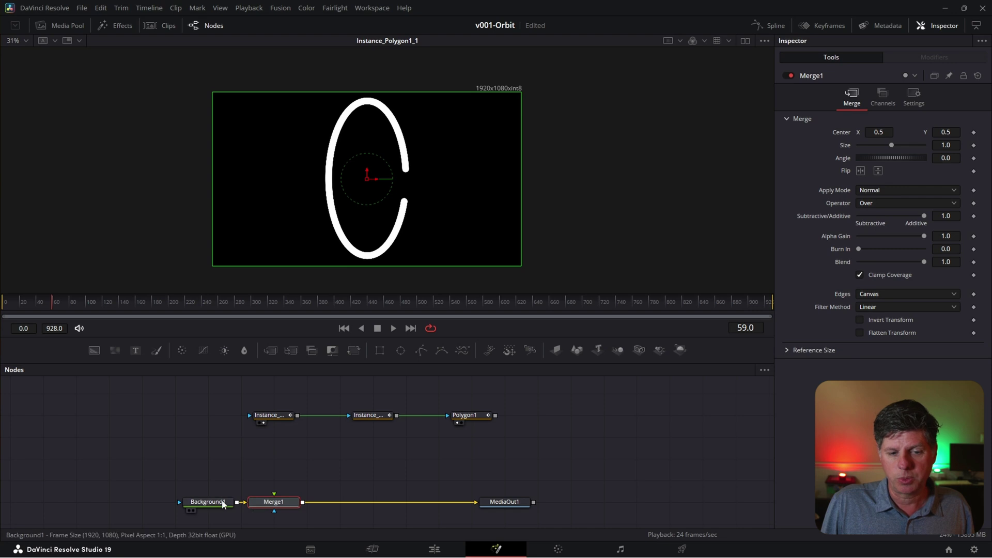
drag(498, 501, 531, 502)
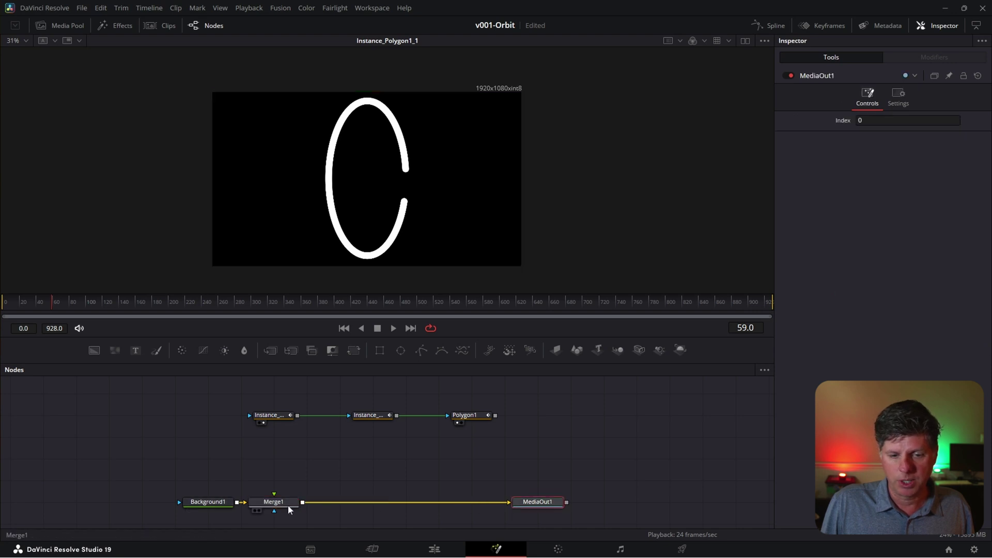
click(288, 505)
click(270, 351)
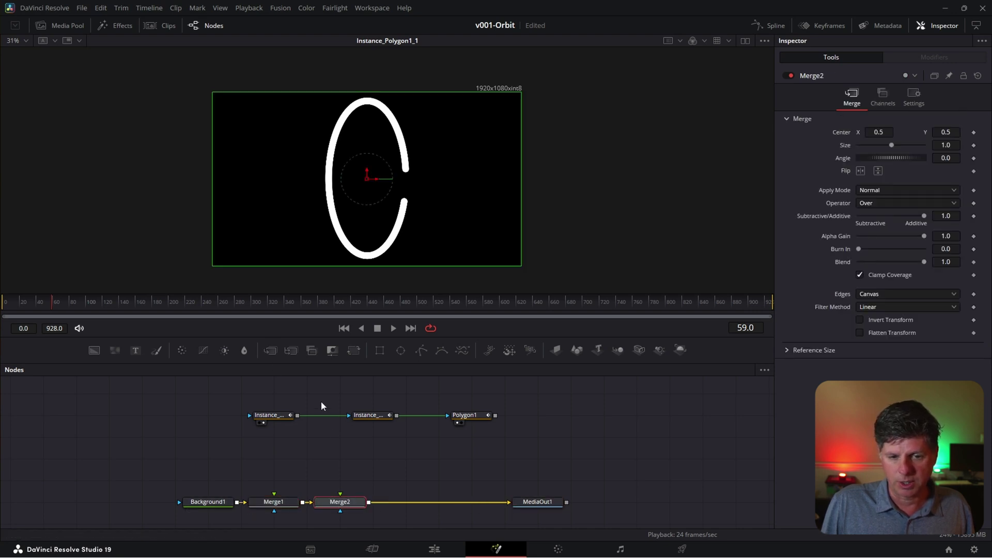
- Add a third Merge after Merge2 and connect the second instance, first instance and Polygon1 to Merge1, Merge2 and Merge3 respectively
click(270, 351)
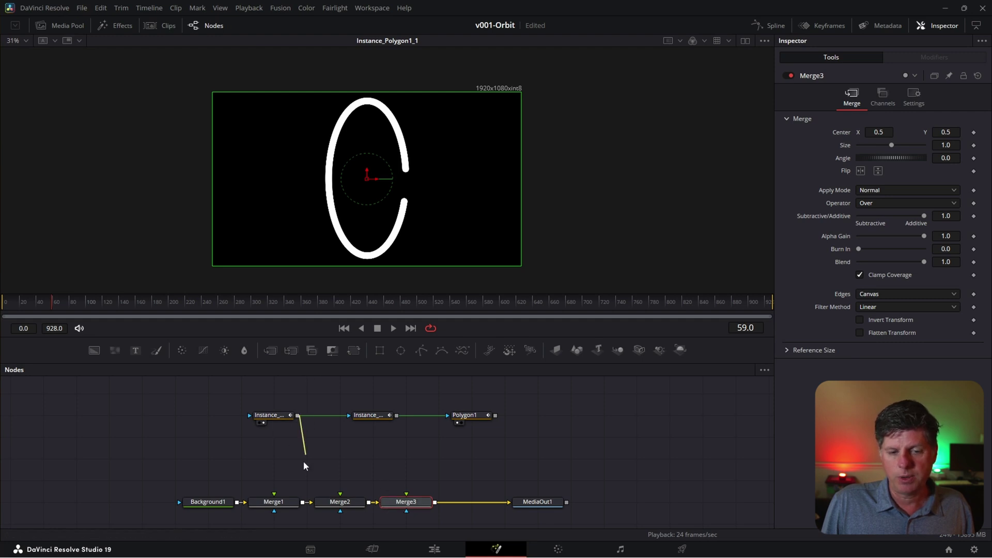
drag(305, 465, 274, 499)
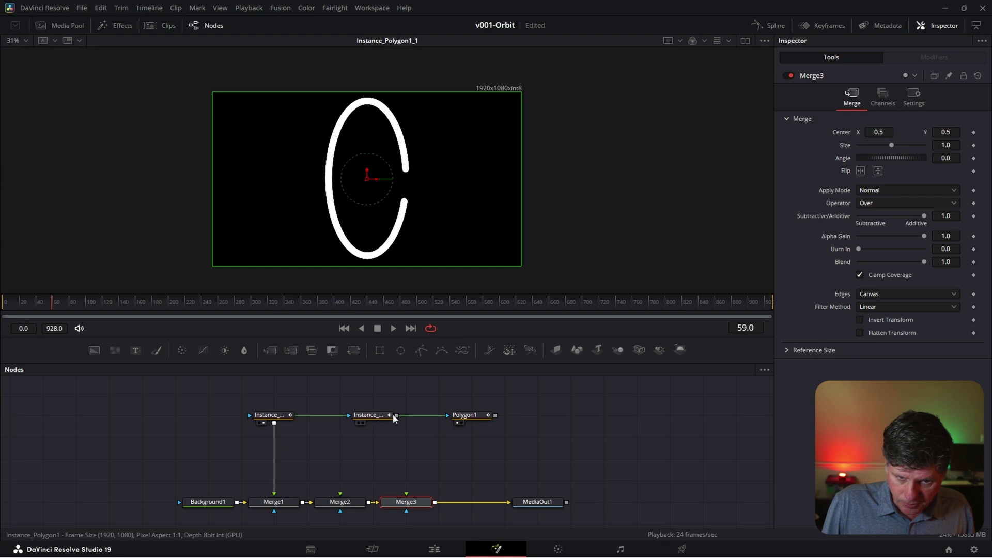
drag(393, 415, 360, 467)
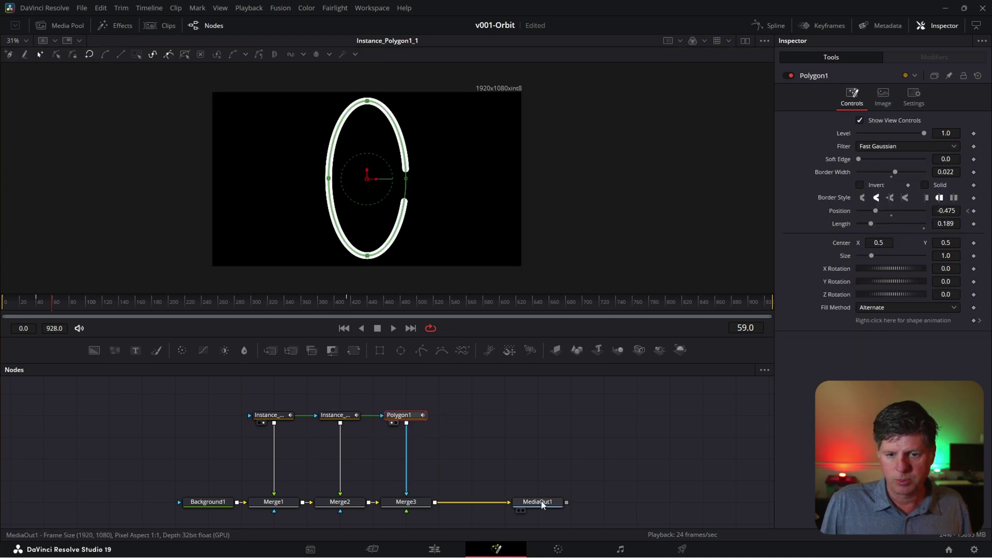
- Display MediaOut1 in the viewer and reduce the Blend of Merge1 to 0.244 and of Merge2 to 0.055
click(540, 503)
key(1)
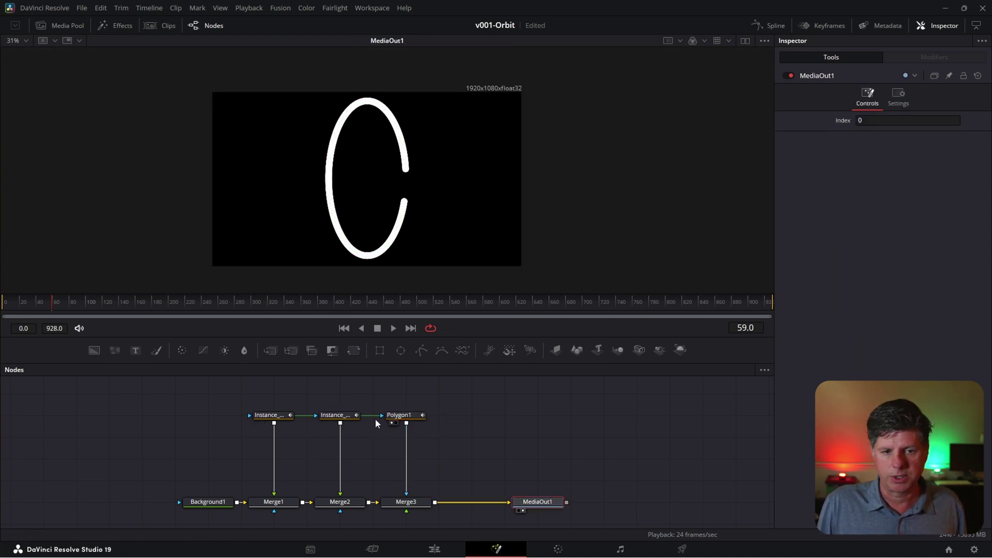
click(273, 502)
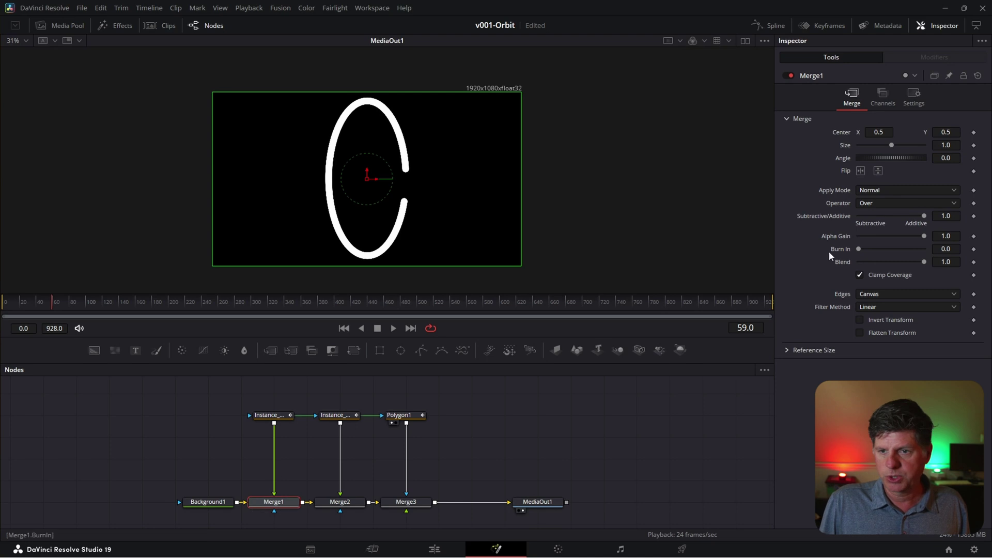
drag(922, 262, 876, 262)
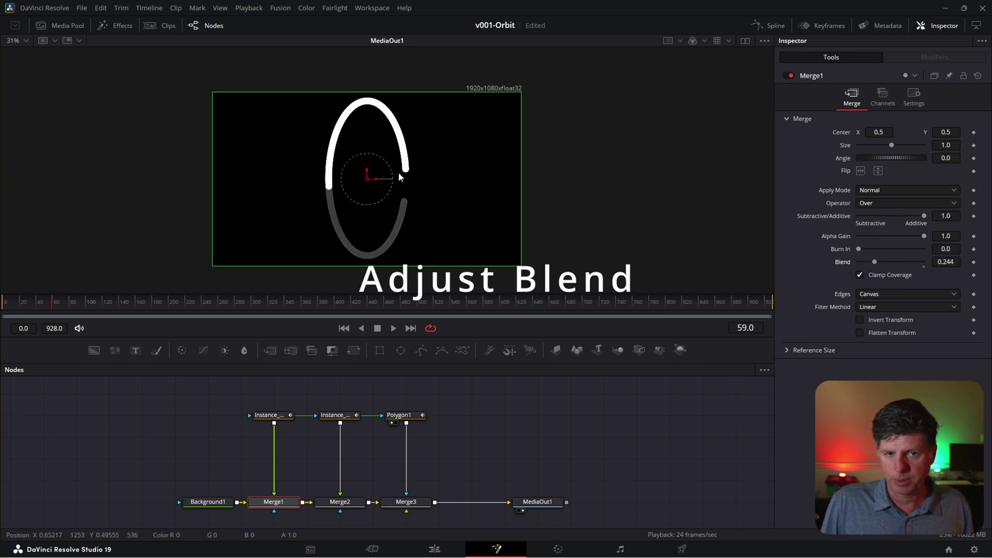
click(340, 502)
drag(924, 263, 860, 261)
- View Polygon1 and Merge3, and reconnect Polygon1 from Merge3's effect mask to its foreground input
click(400, 415)
key(1)
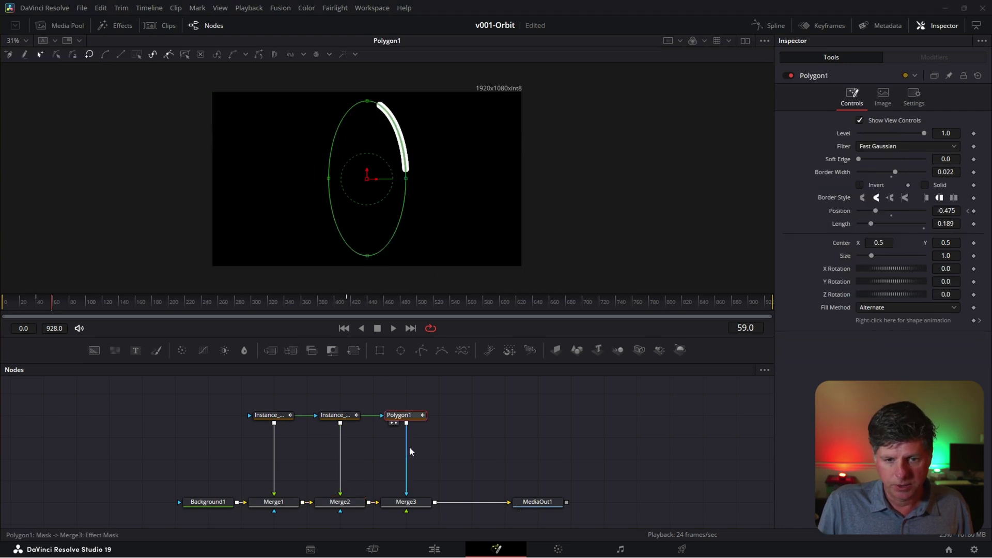
click(411, 504)
key(1)
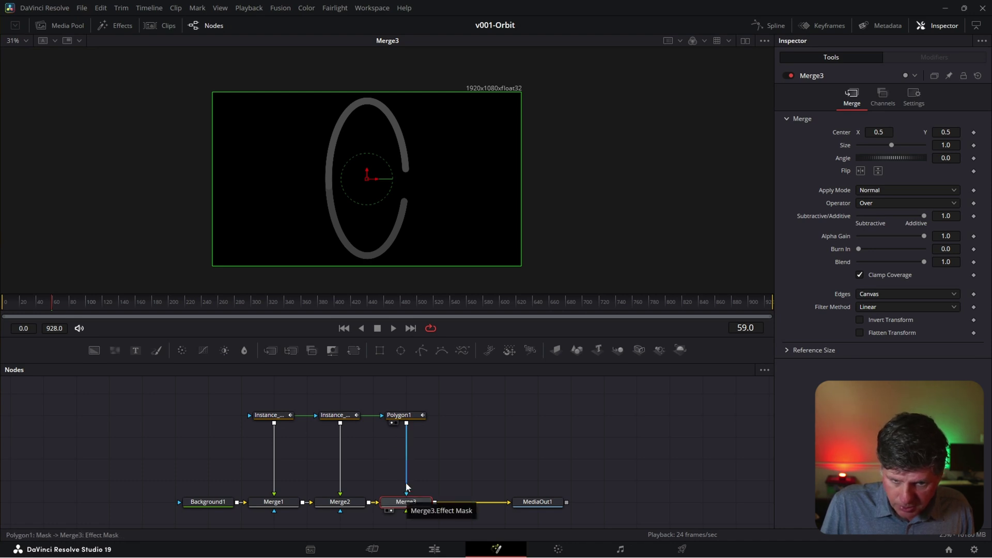
drag(407, 495, 426, 490)
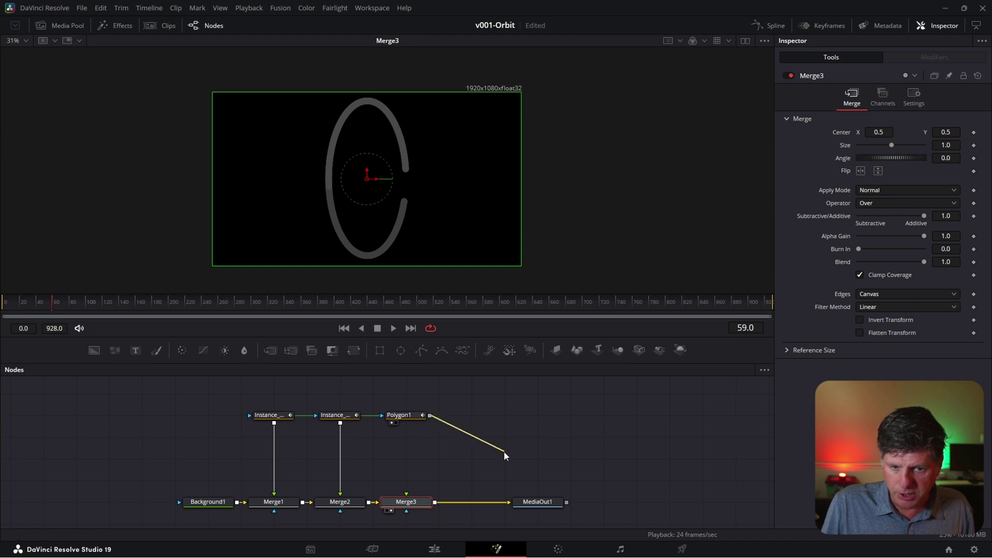
drag(505, 453, 407, 496)
- Set the Blend of Merge2 to 0.488
click(339, 502)
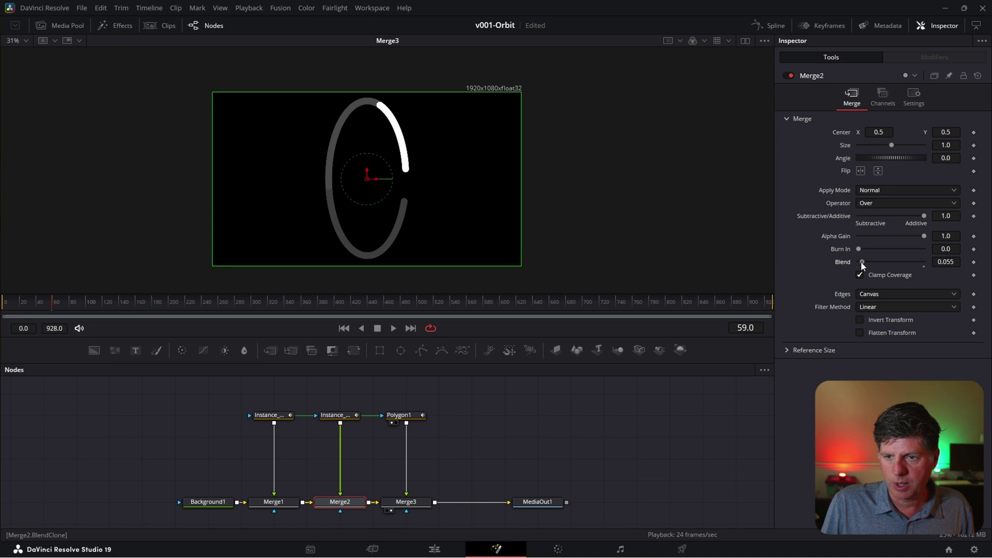
drag(862, 265, 895, 266)
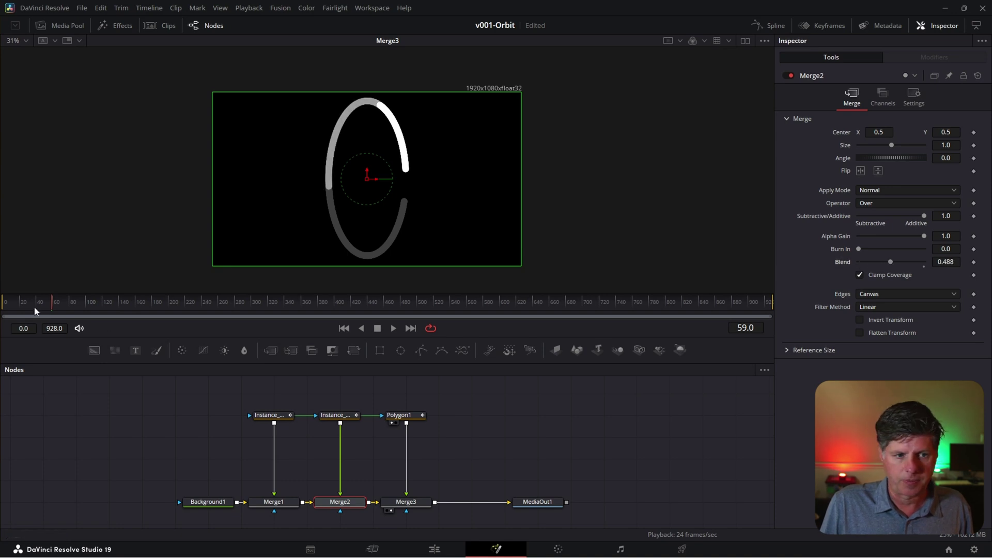
click(401, 199)
scroll(404, 202, up, 2)
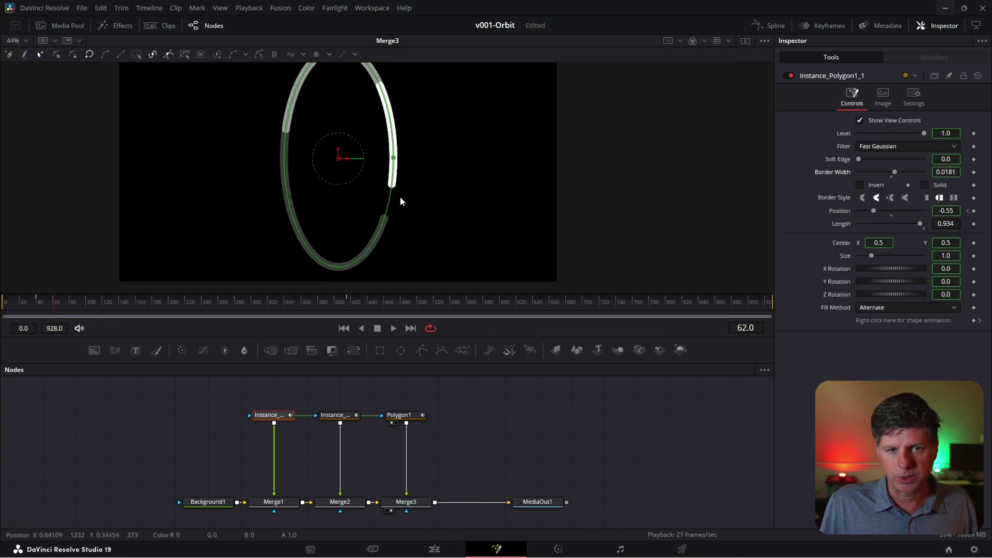
- Move Background1 away from Merge1, insert a Merge between them and connect a new Ellipse mask to its foreground input
drag(227, 502, 69, 504)
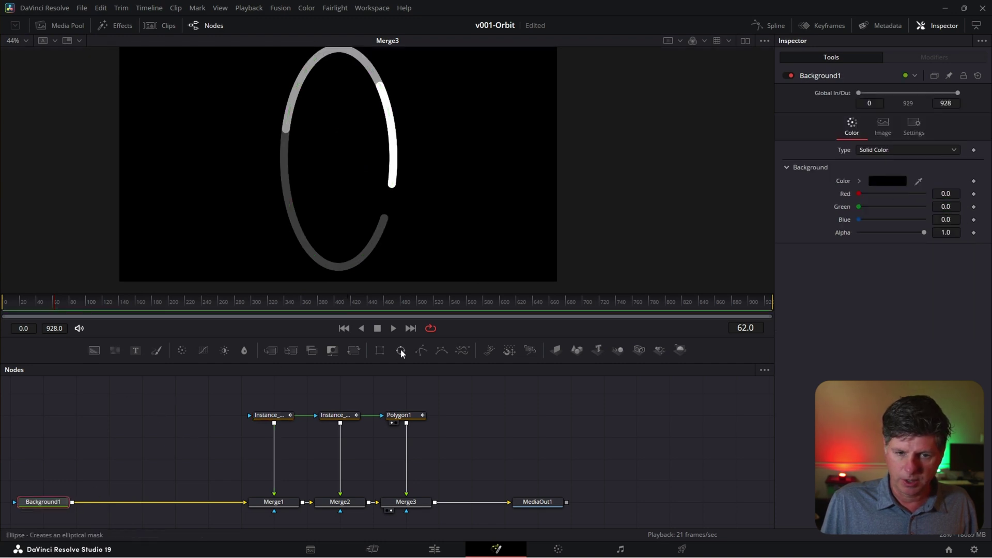
drag(401, 349, 147, 418)
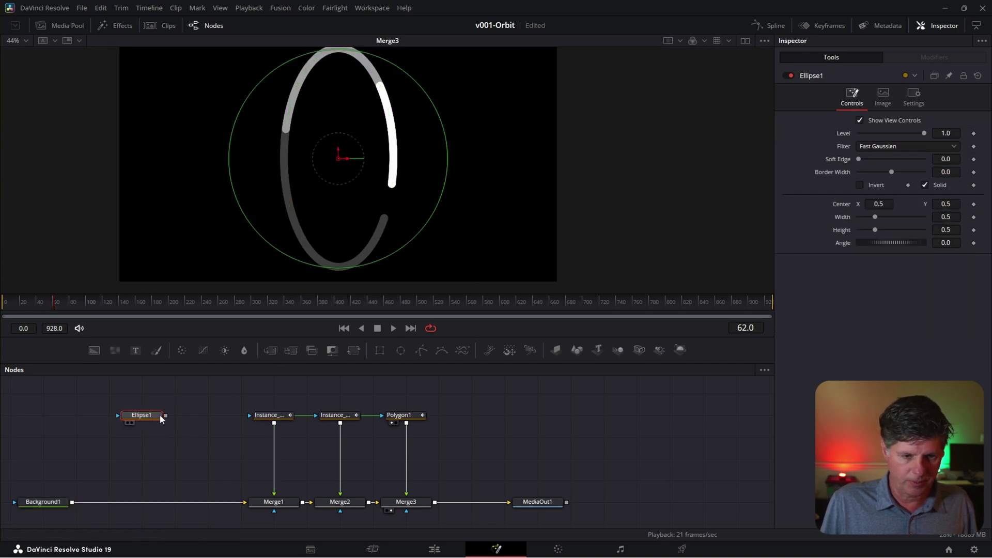
click(41, 504)
click(270, 351)
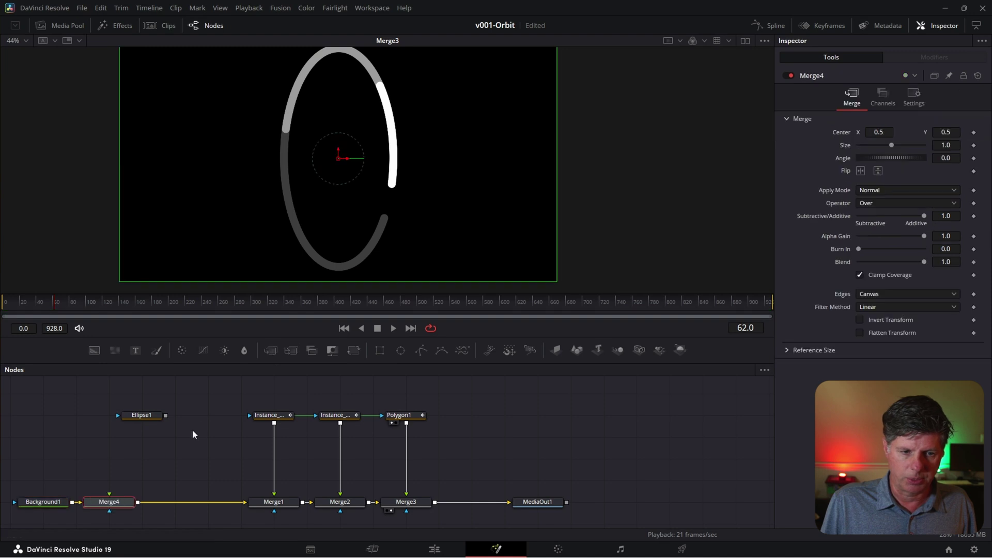
drag(165, 415, 185, 423)
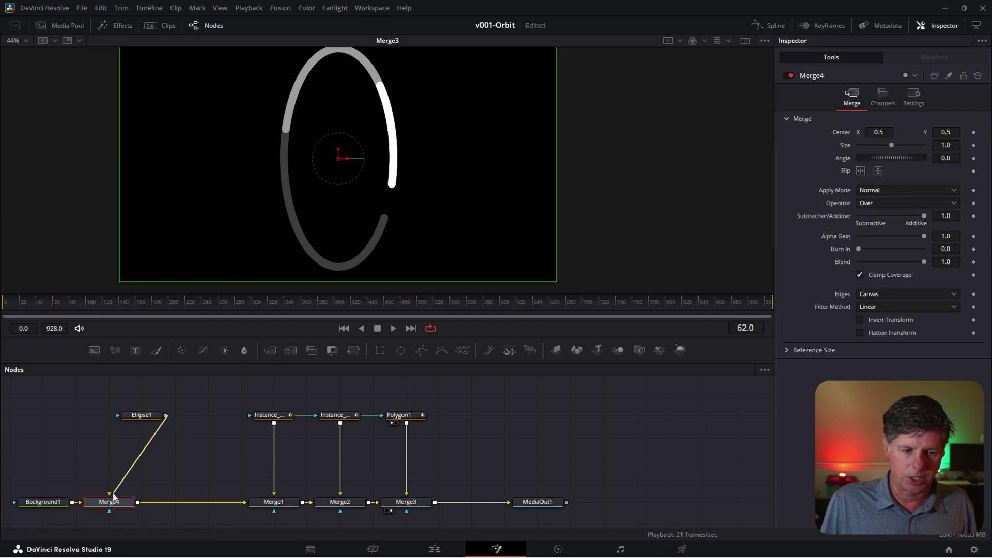
drag(114, 497, 108, 499)
drag(109, 502, 142, 501)
- Shrink Ellipse1 to about 0.045 in Width and Height and place its Center inside the orbit at about X 0.518, Y 0.502
click(140, 416)
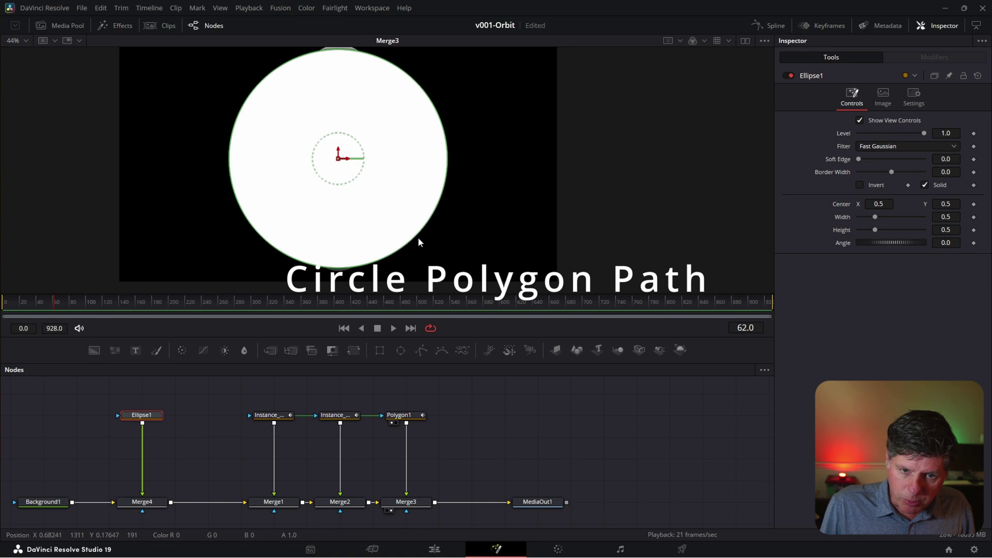
drag(418, 238, 341, 171)
drag(339, 159, 394, 150)
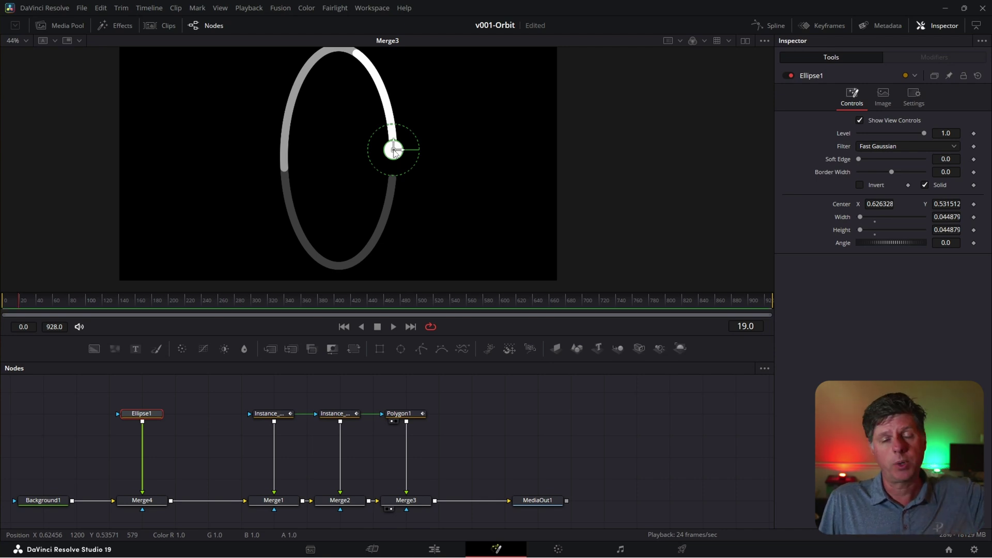
drag(394, 150, 347, 160)
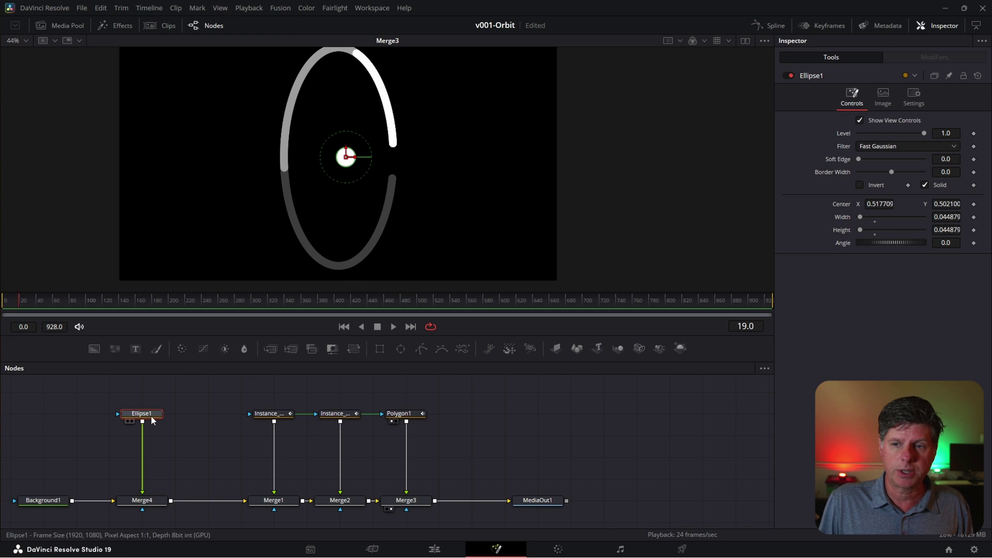
- Apply a Path to Ellipse1's Center and connect the path's shape animation to Polygon1's Polygon
right_click(842, 205)
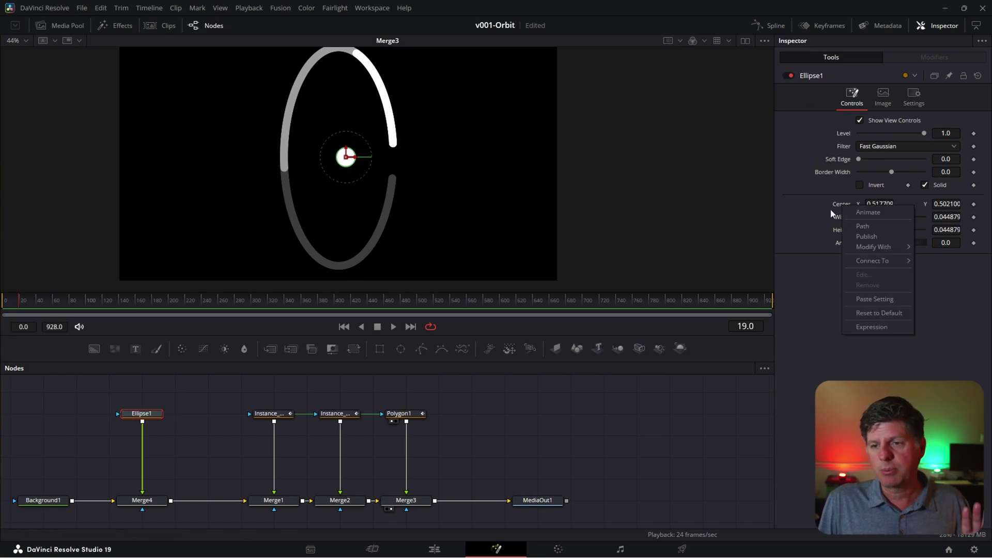
click(875, 225)
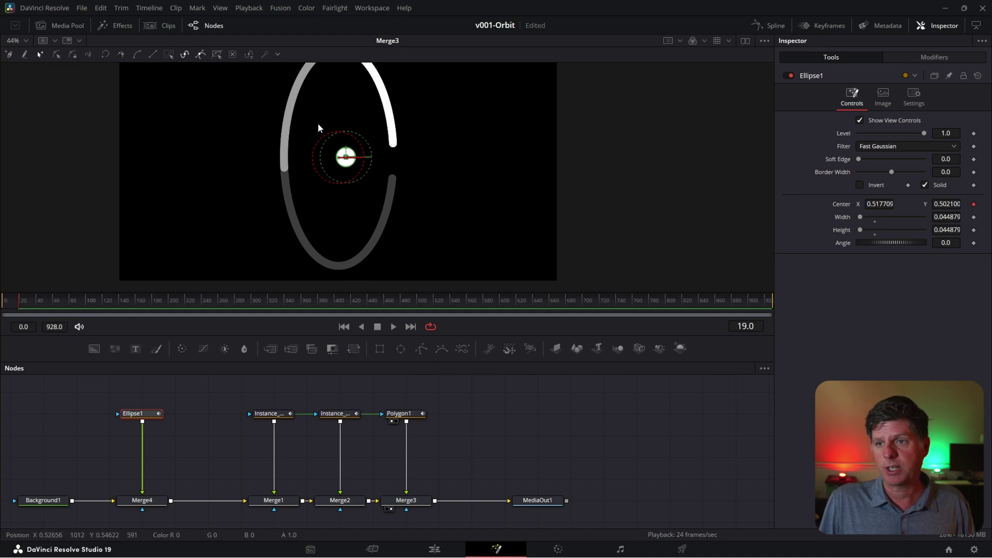
click(935, 57)
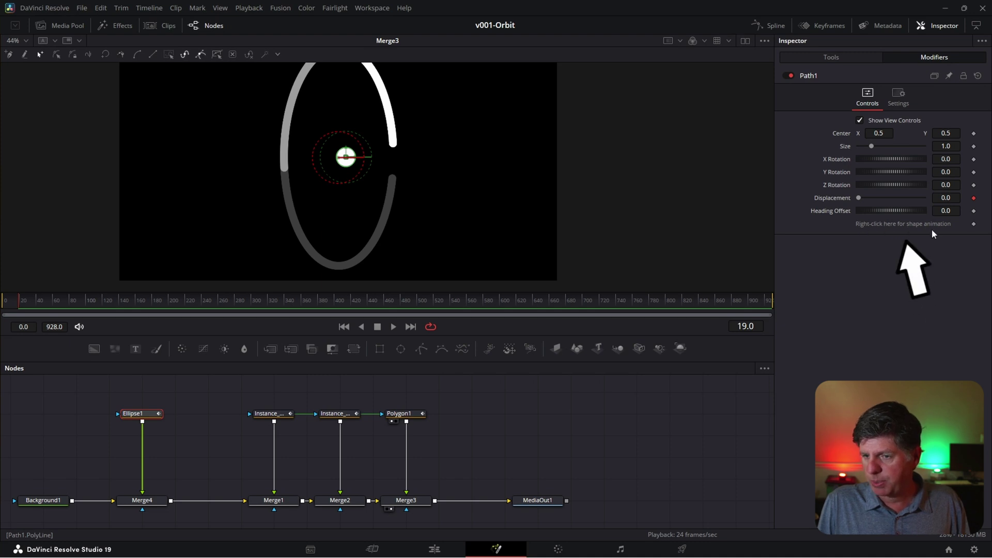
right_click(895, 225)
mouse_move(939, 312)
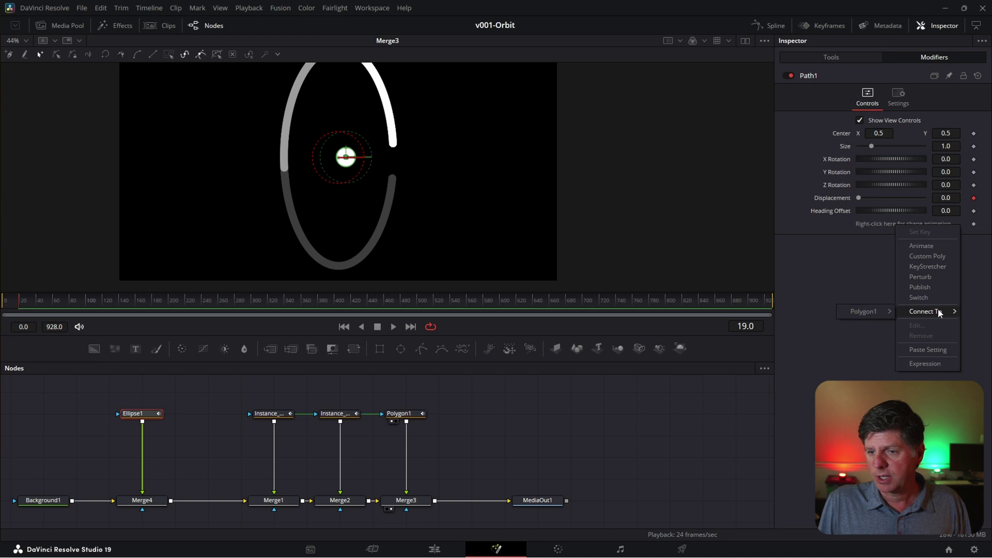
mouse_move(878, 314)
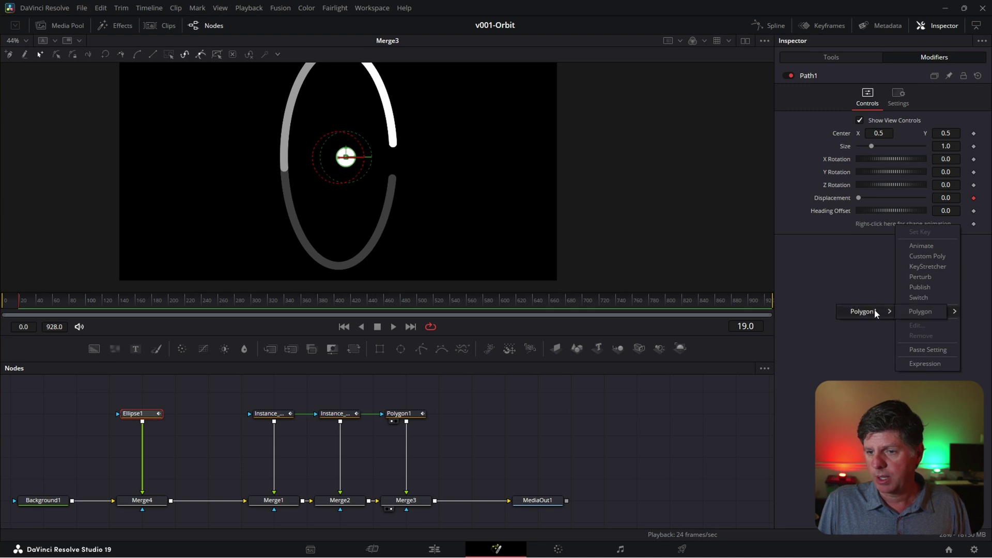
click(927, 312)
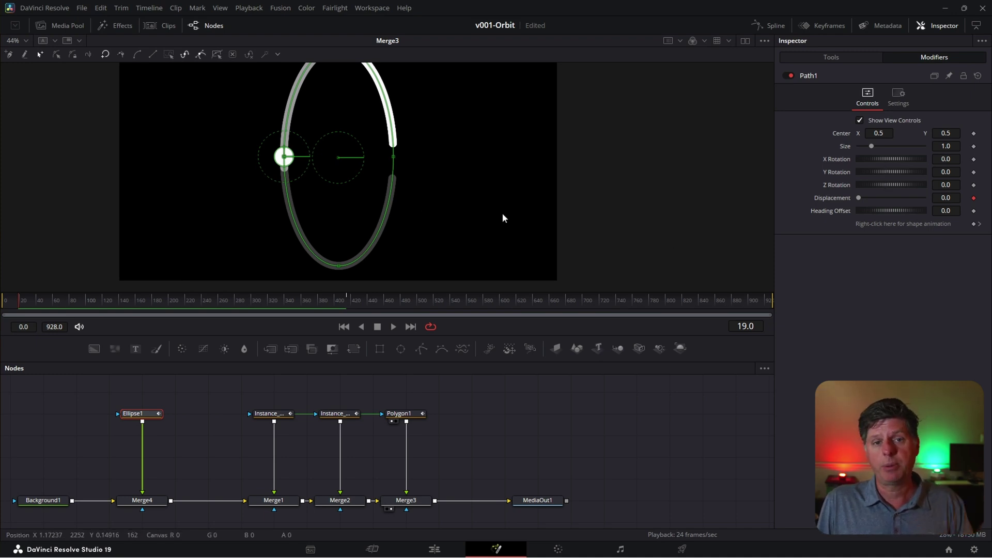
- Remove the Displacement keyframe from Path1 and test moving the circle along the orbit with Displacement, returning it to 0.0
scroll(452, 188, down, 2)
scroll(452, 189, down, 2)
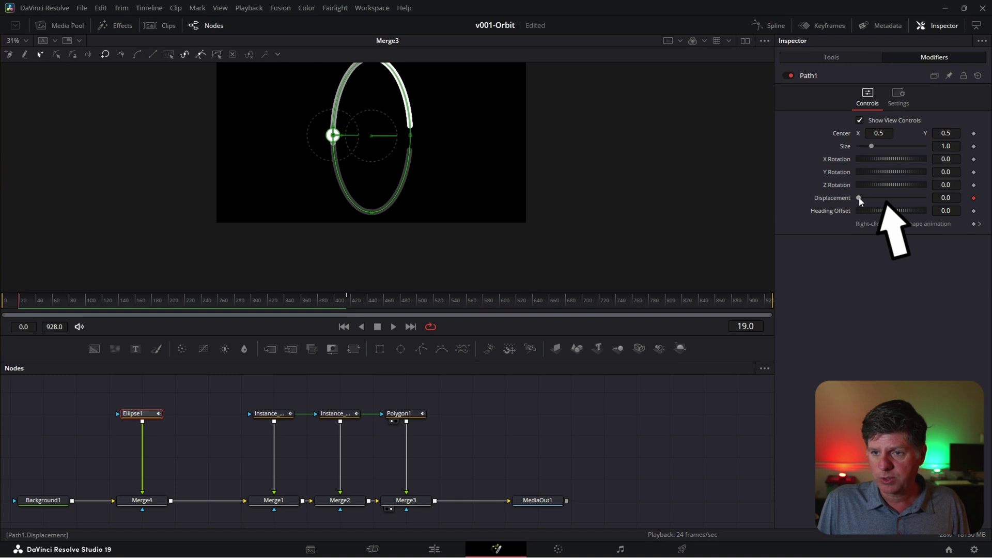
click(974, 200)
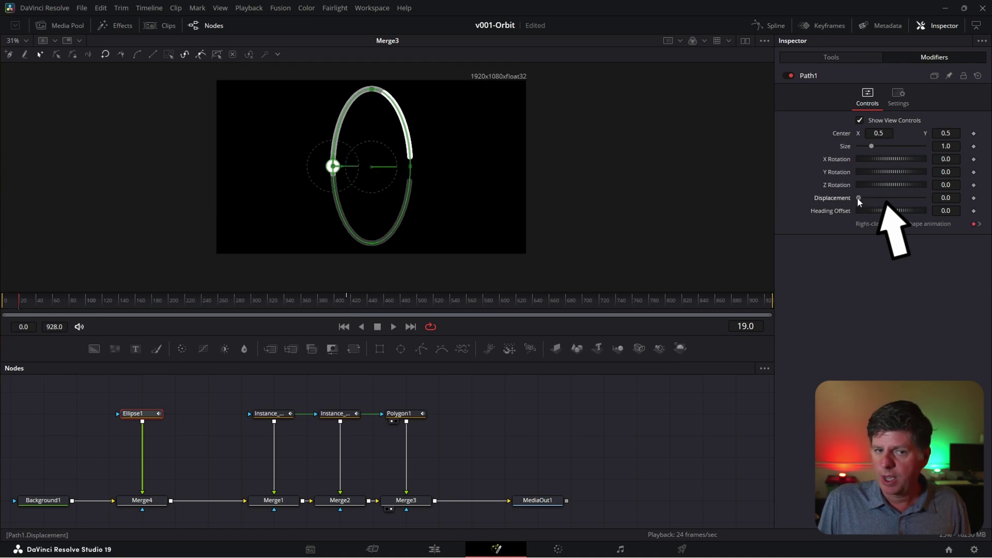
mouse_move(857, 197)
mouse_down()
mouse_move(897, 195)
mouse_move(843, 198)
mouse_move(925, 197)
mouse_move(873, 197)
mouse_up()
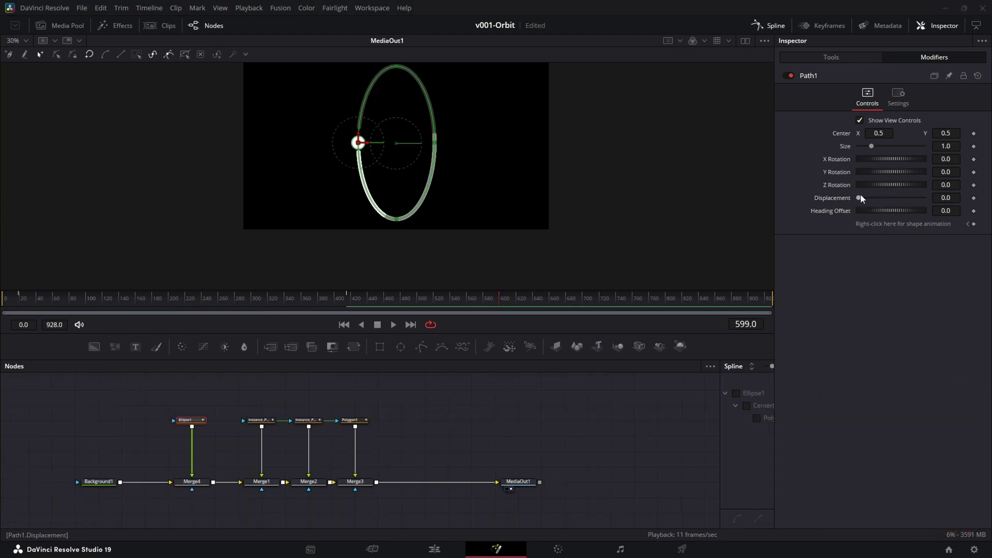
mouse_move(861, 194)
mouse_down()
mouse_move(878, 197)
mouse_move(850, 196)
mouse_up()
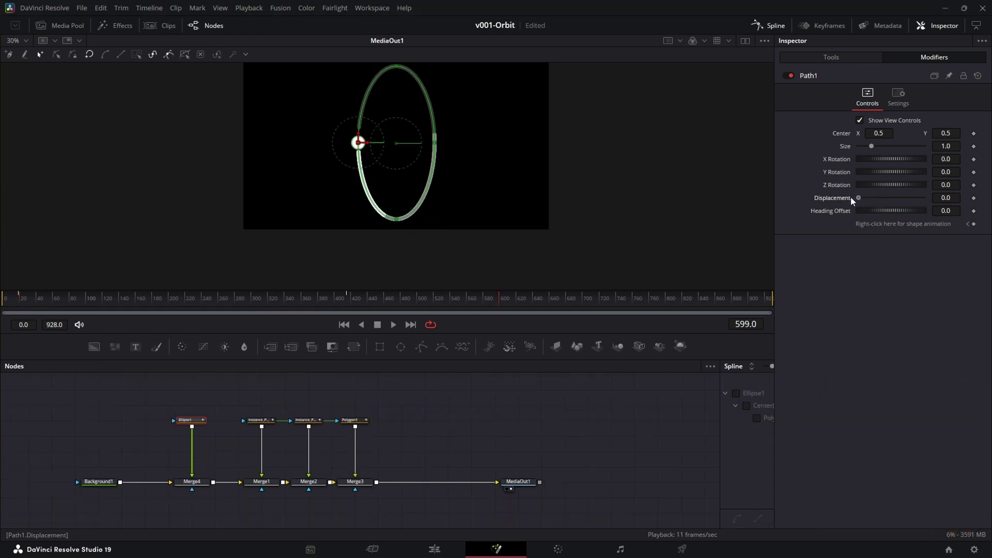
- Link the Displacement of Ellipse1's Path1 to the polygon's position with the expression Polygon1.WritePosition, and play back the animation
click(355, 421)
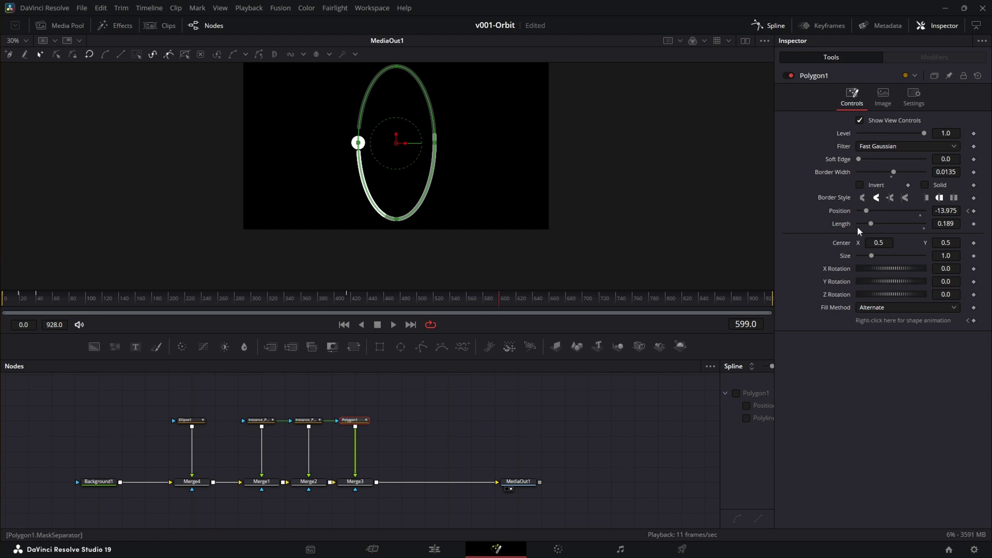
click(187, 421)
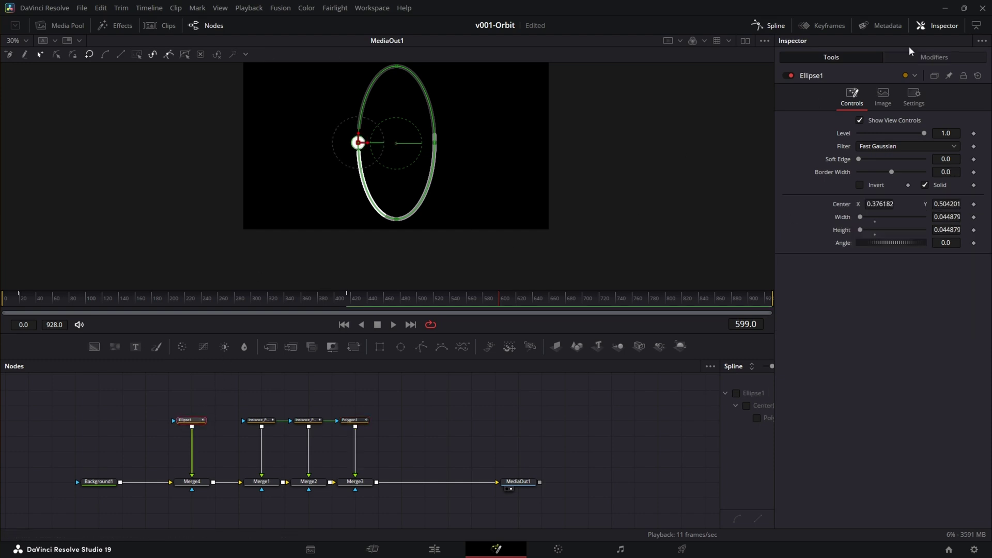
click(929, 58)
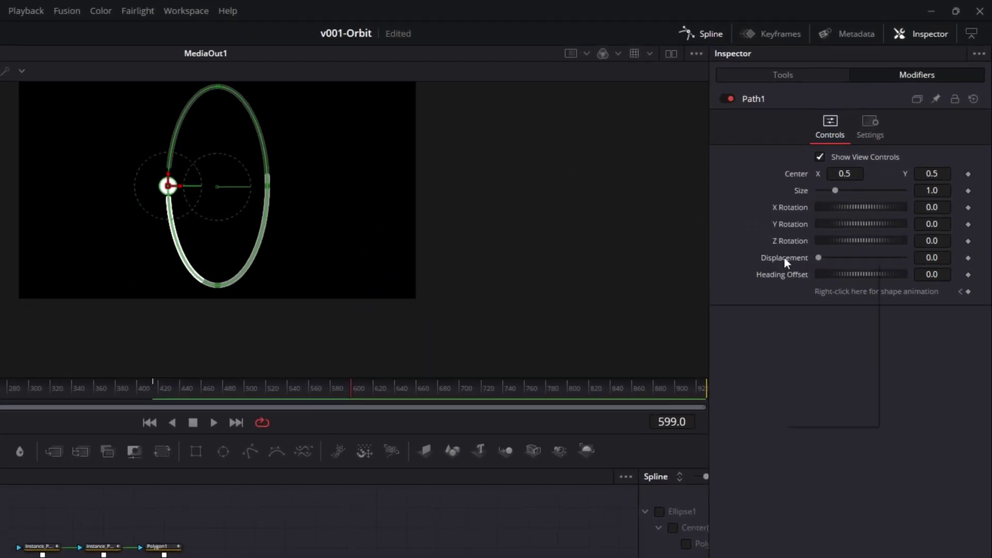
right_click(799, 240)
click(832, 408)
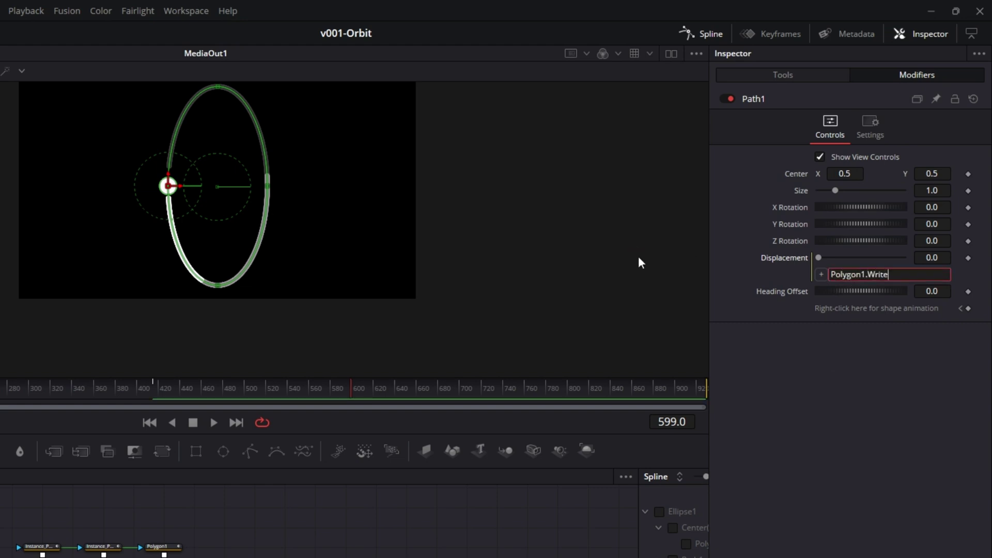
text(Polygon1.WritePosition)
key(Return)
key(space)
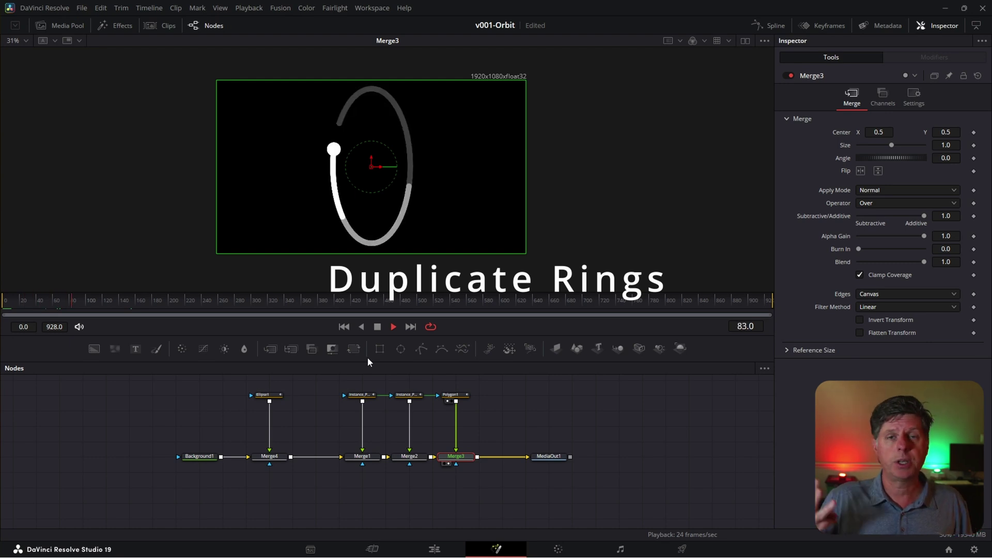
key(space)
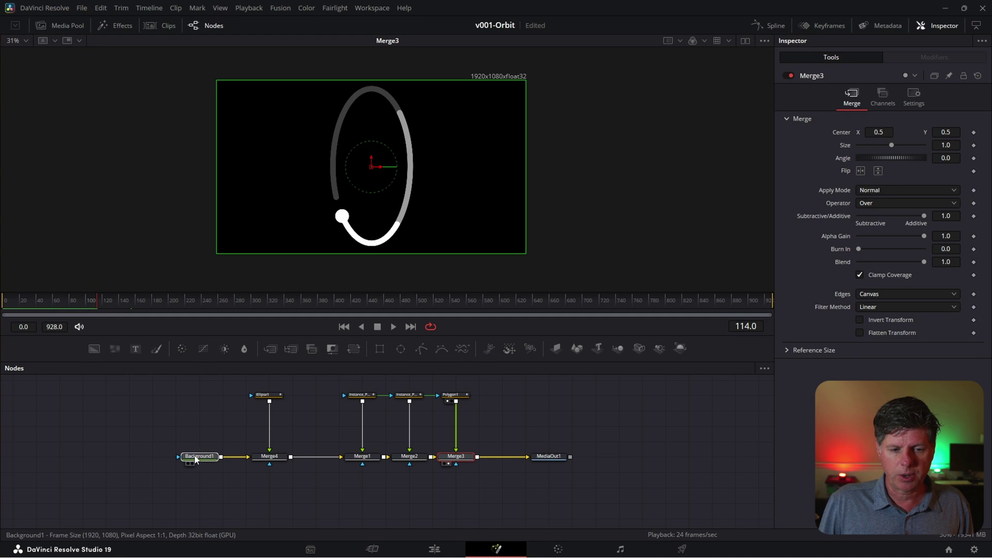
- Move Background1 slightly away from Merge4 and set its Alpha to 0.0 so the background is transparent
drag(199, 457, 175, 456)
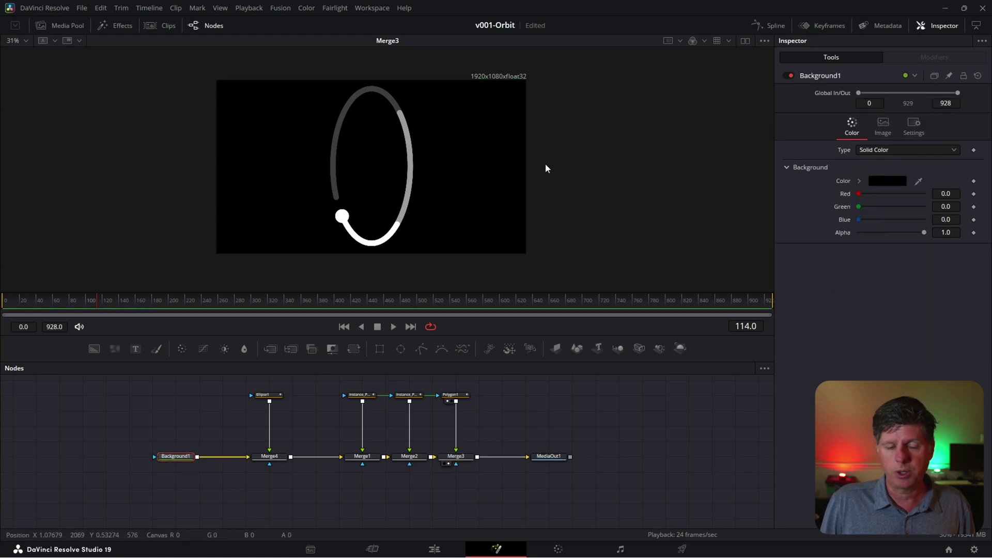
scroll(283, 400, down, 2)
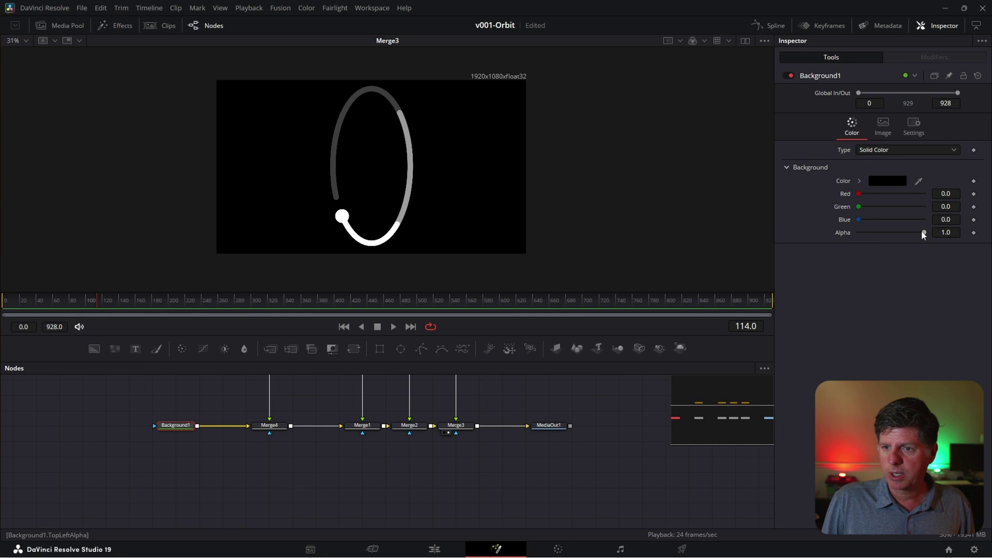
drag(924, 232, 861, 235)
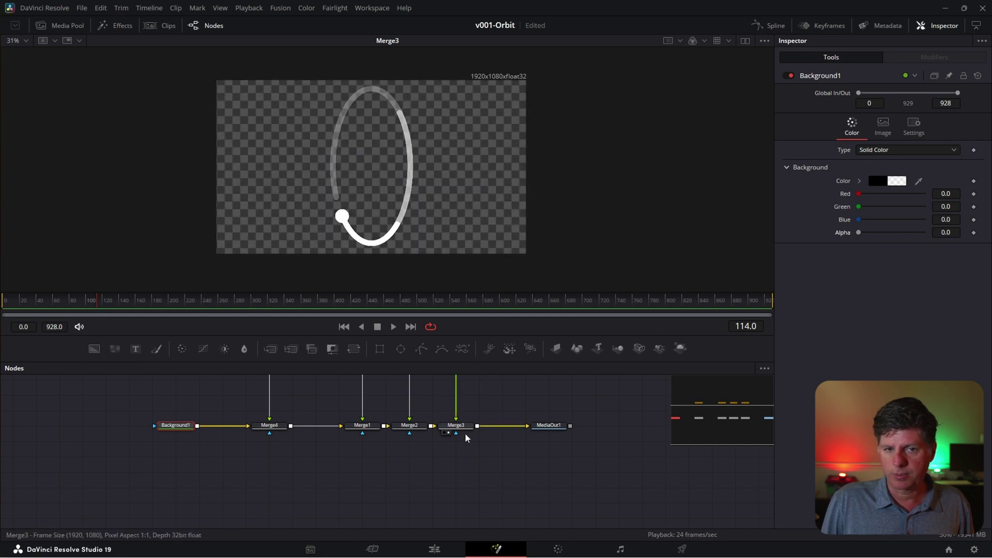
scroll(512, 455, up, 2)
- Add a Duplicate node after Merge3 and set its Copies to 3
click(459, 460)
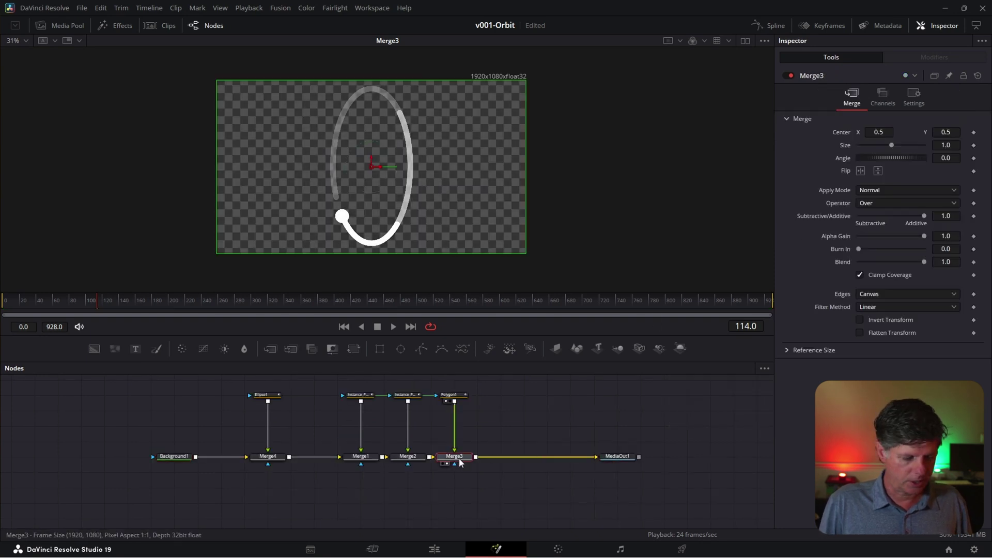
key(shift+space)
text(dup)
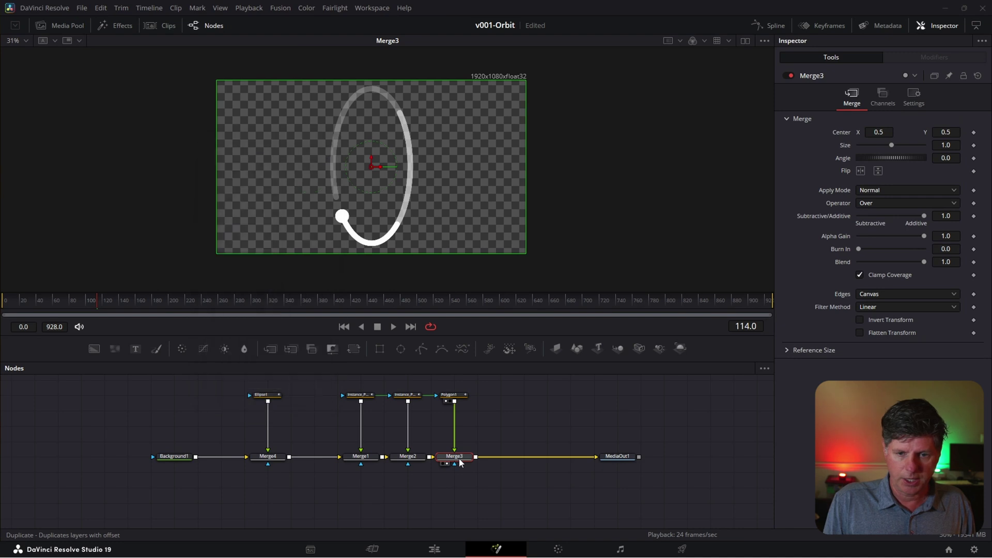
key(Return)
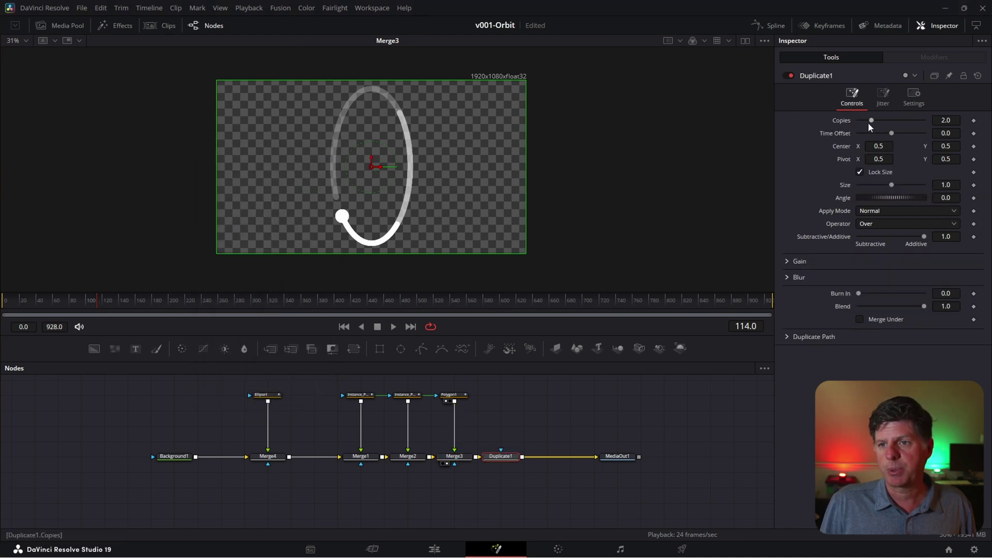
click(947, 120)
text(3)
key(Return)
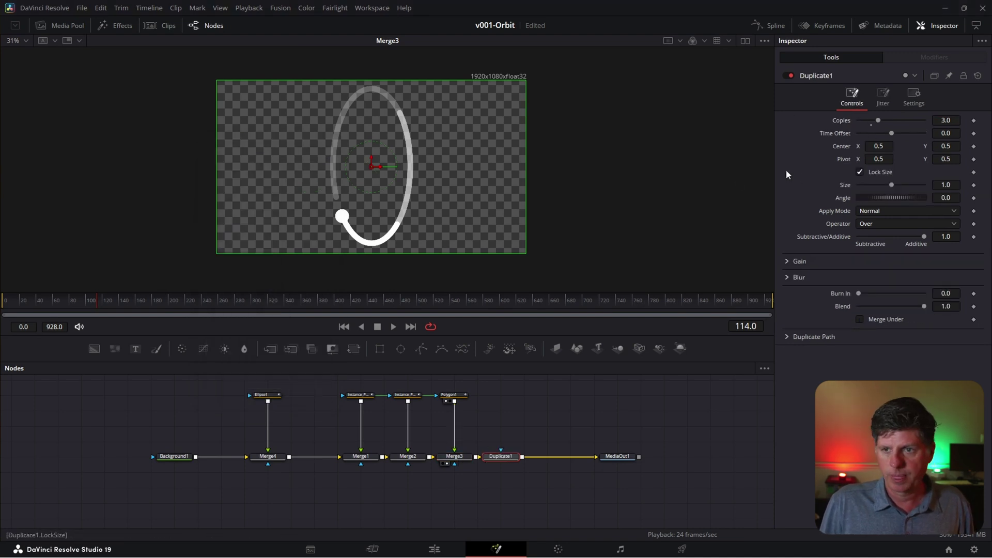
- Show MediaOut1 in the viewer and set Duplicate1's Angle to about -120.3 to spread the orbit rings
drag(916, 197, 907, 197)
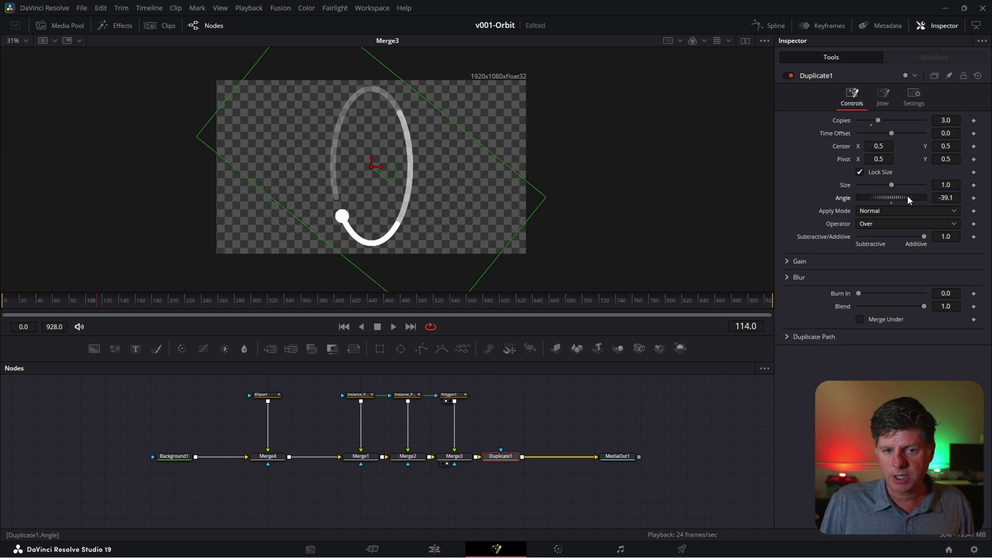
click(611, 457)
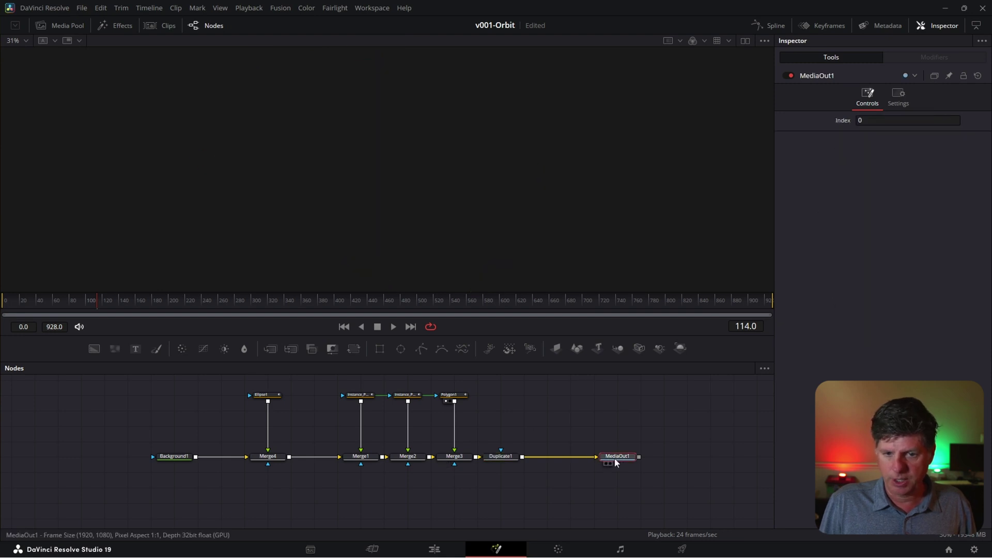
key(1)
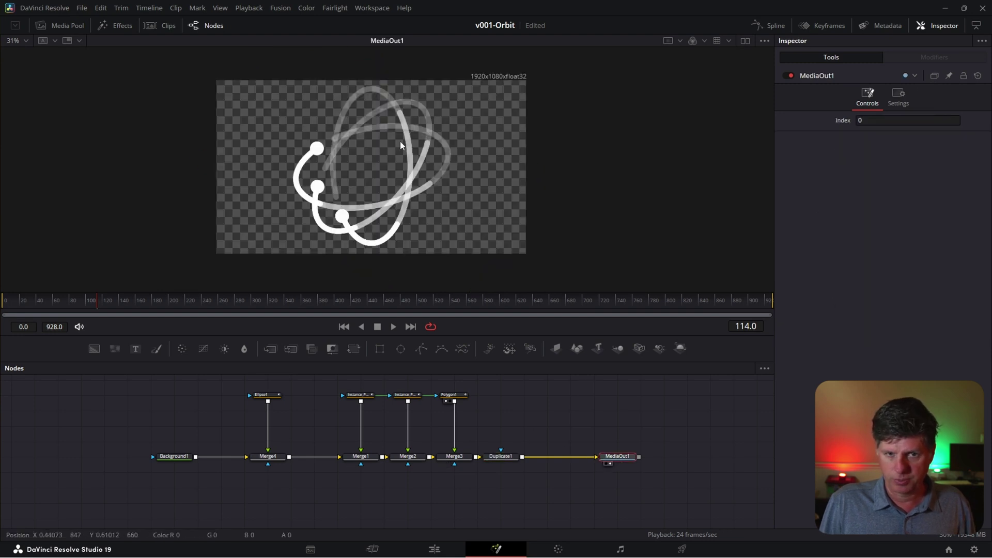
click(494, 456)
drag(947, 198, 528, 188)
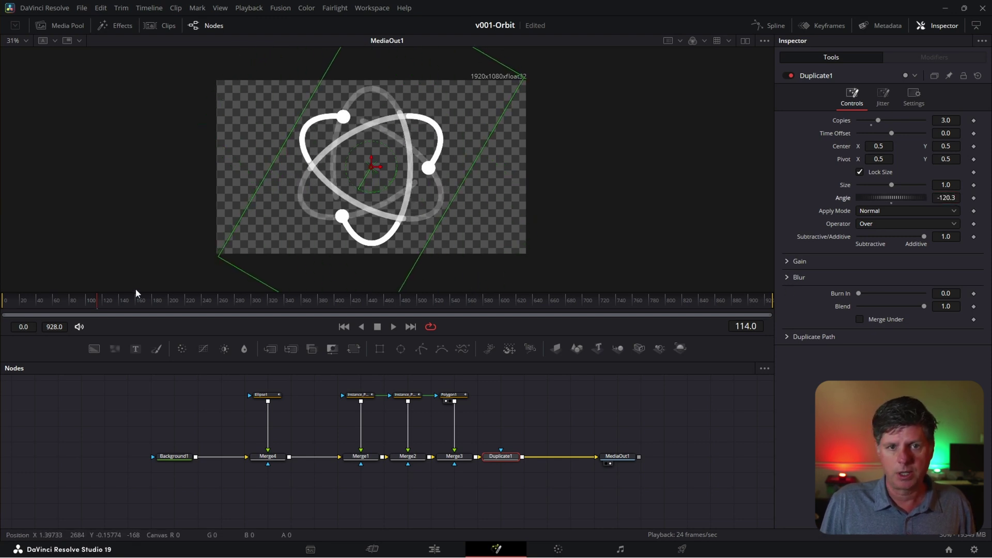
- Play back the three-ring orbit animation from the first frame, then stop it
key(Home)
key(space)
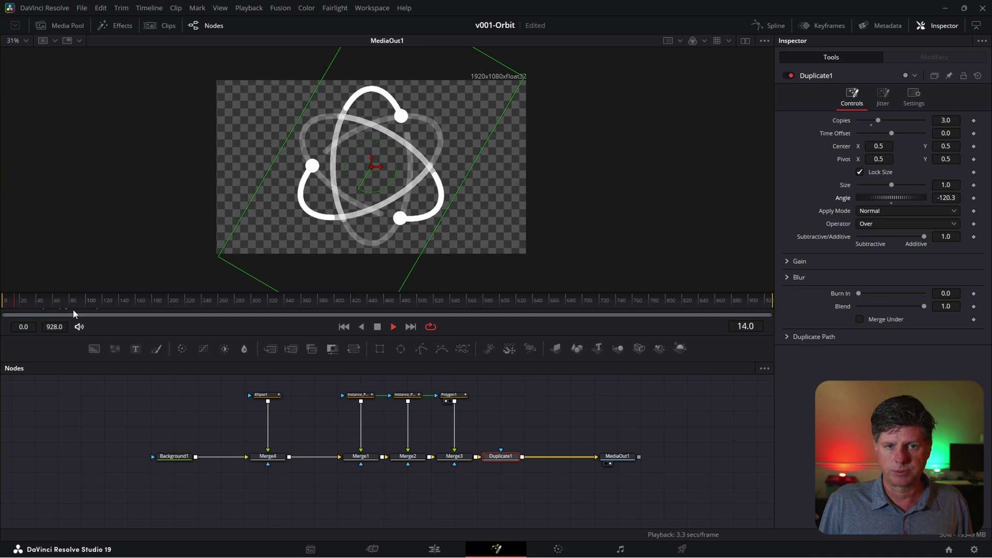
key(space)
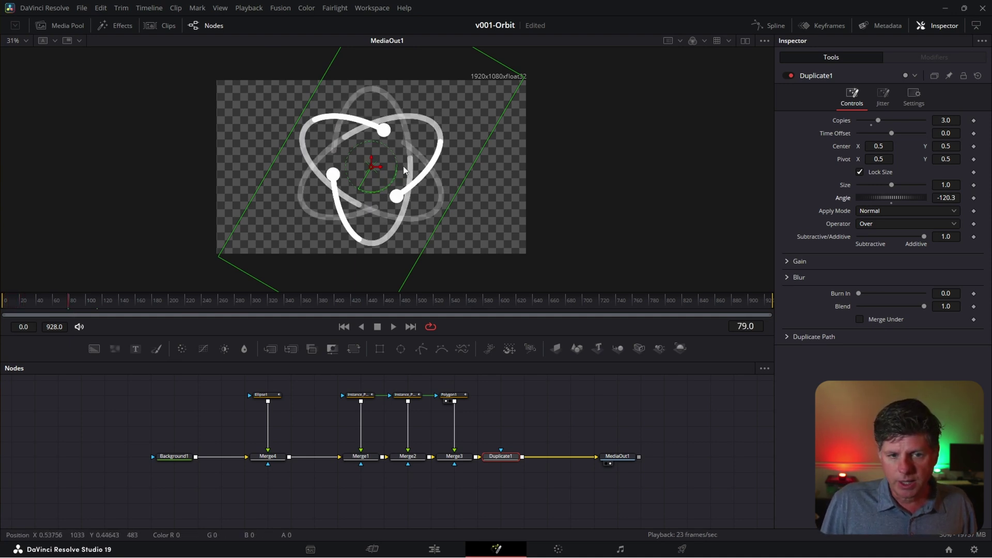
- Add an Ellipse mask node and merge it over Duplicate1's output with a new Merge node
click(618, 456)
drag(516, 432, 399, 505)
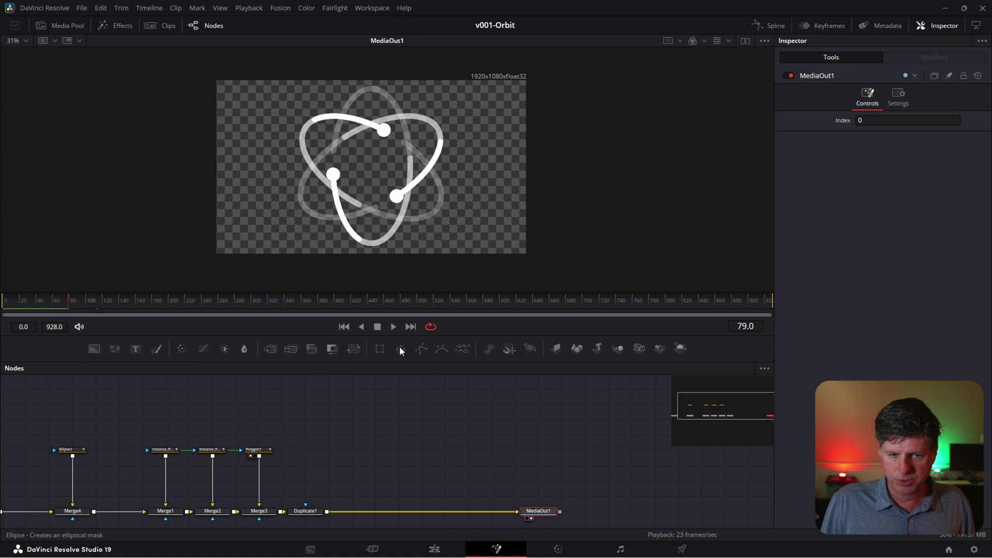
drag(364, 427, 366, 429)
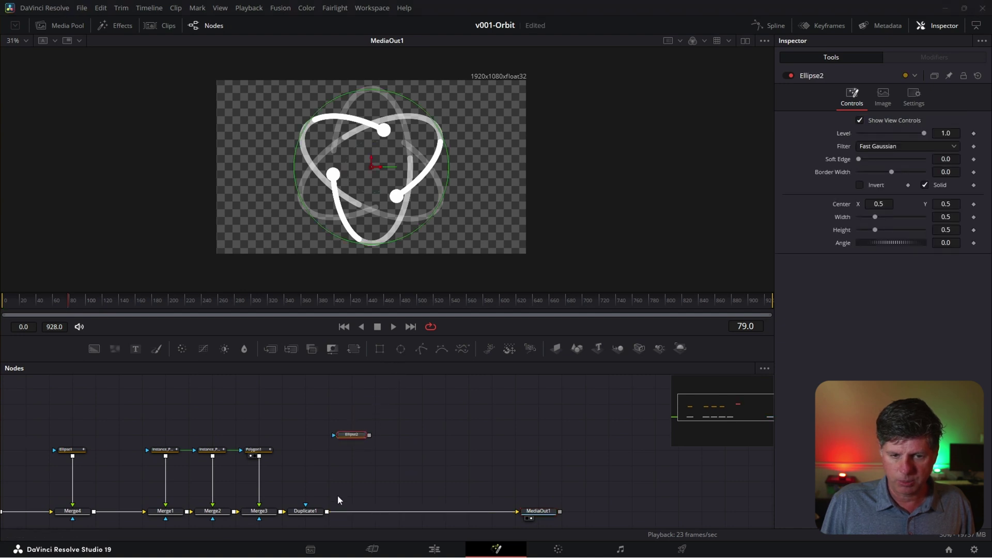
click(301, 516)
scroll(301, 515, up, 2)
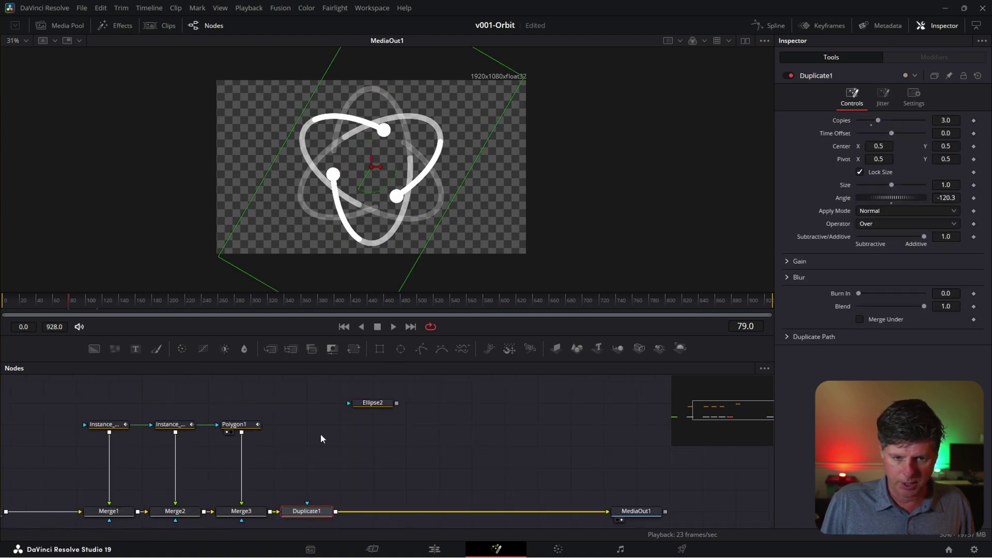
click(270, 349)
drag(397, 395, 423, 429)
drag(383, 497, 374, 496)
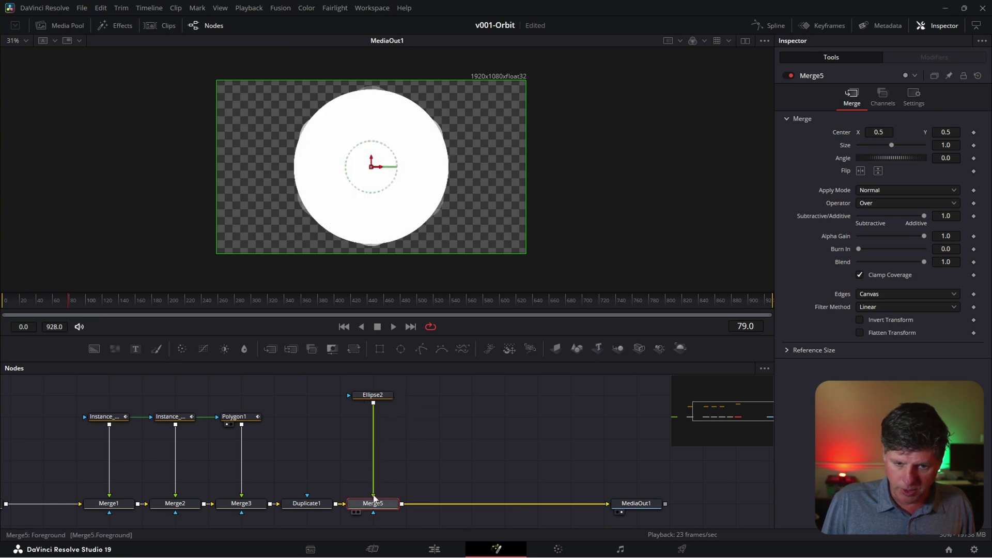
- Shrink Ellipse2 to about 0.13 in Width and Height as the nucleus and slightly raise its Soft Edge
click(381, 396)
drag(436, 212, 391, 176)
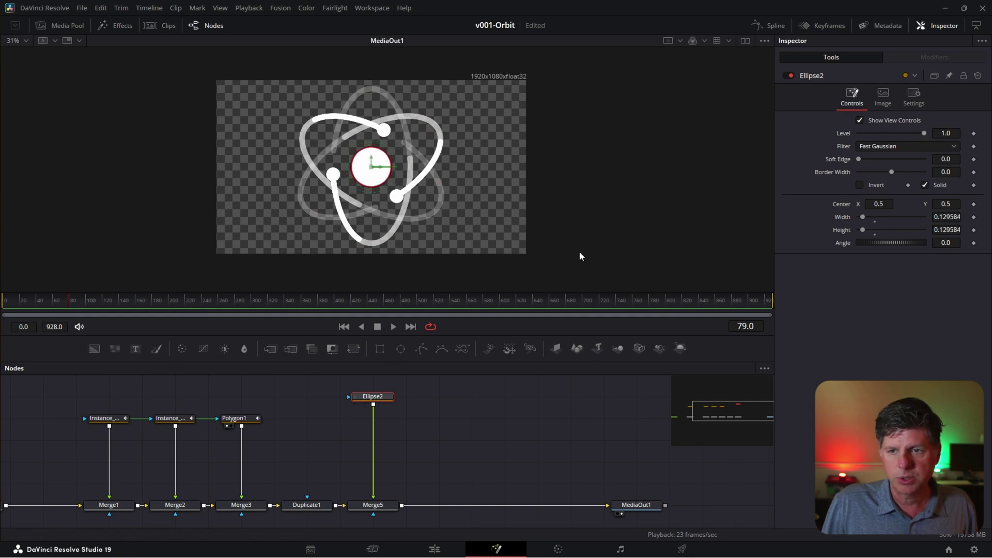
drag(860, 158, 863, 158)
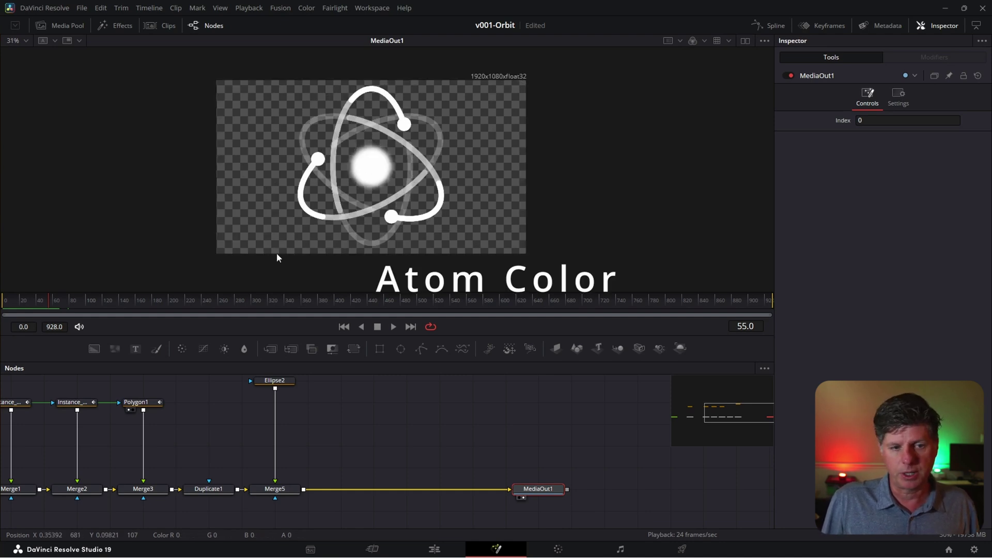
- Add a second Background node near Merge5 and set its color to blue with Green about 0.518 and Blue 1.0
drag(93, 350, 382, 432)
drag(275, 489, 385, 152)
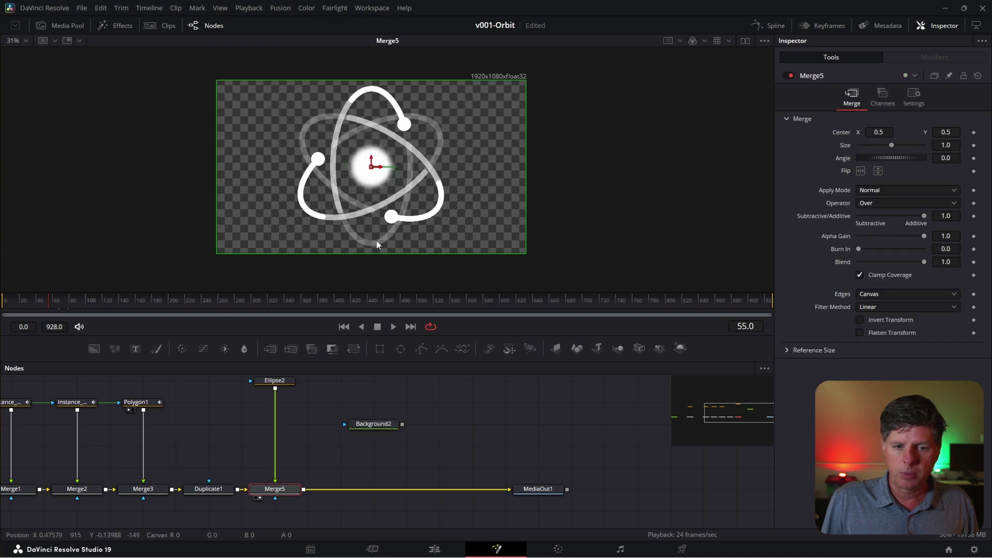
click(382, 427)
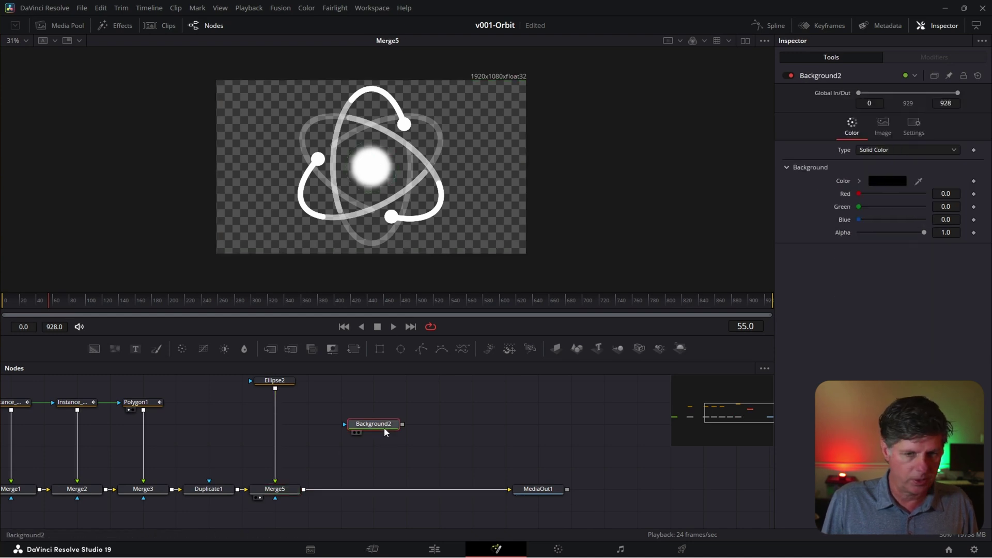
key(1)
click(889, 181)
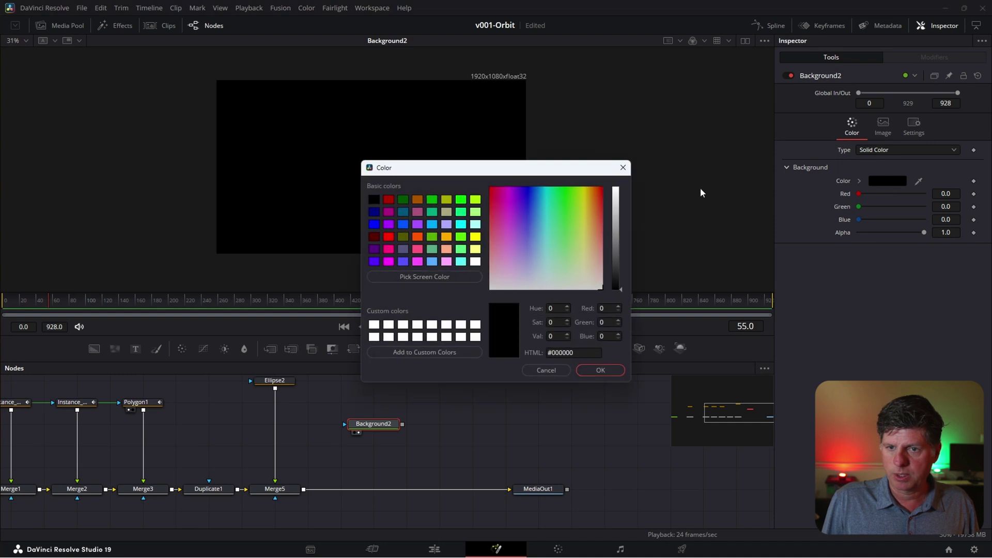
drag(529, 181, 538, 187)
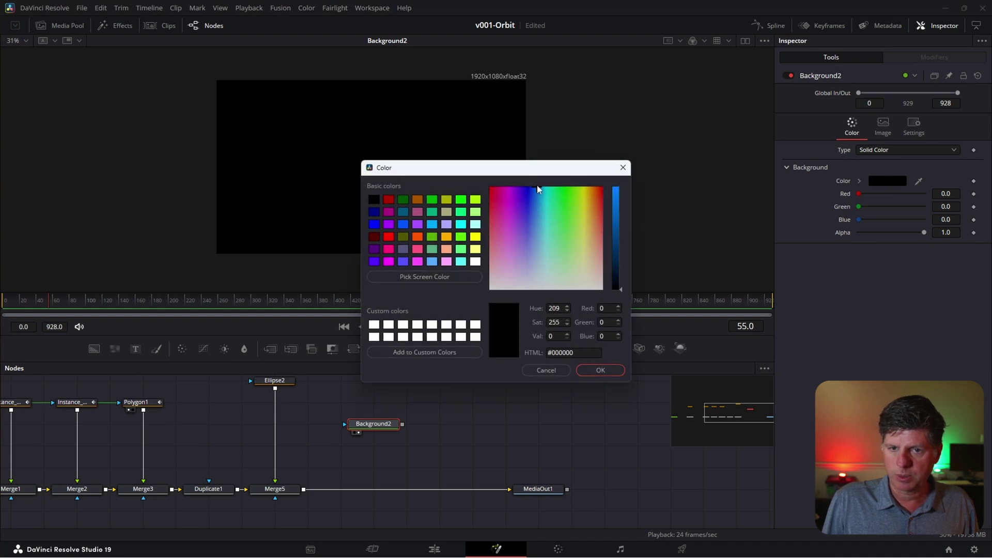
click(623, 202)
click(600, 370)
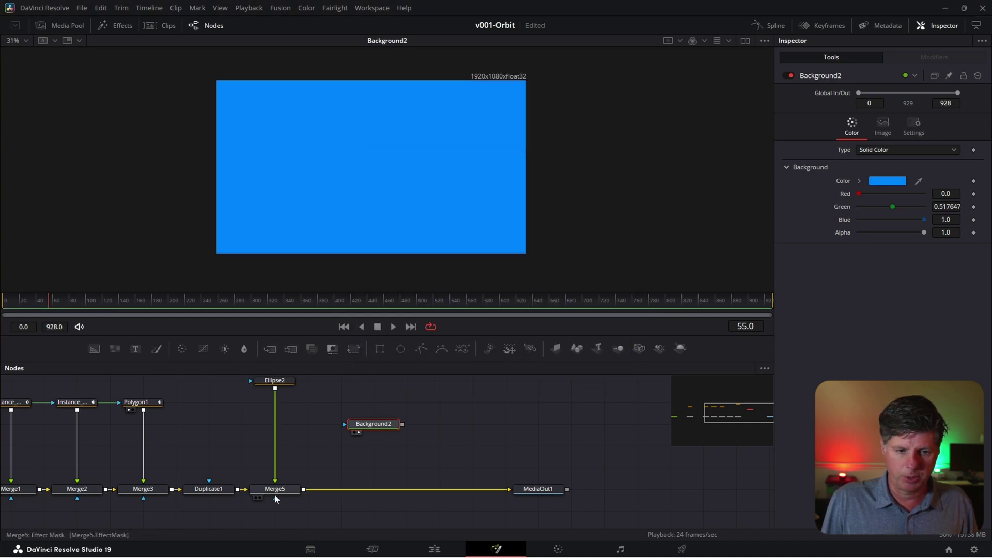
- Switch to dual viewers, showing Merge5 alongside Background2
click(277, 491)
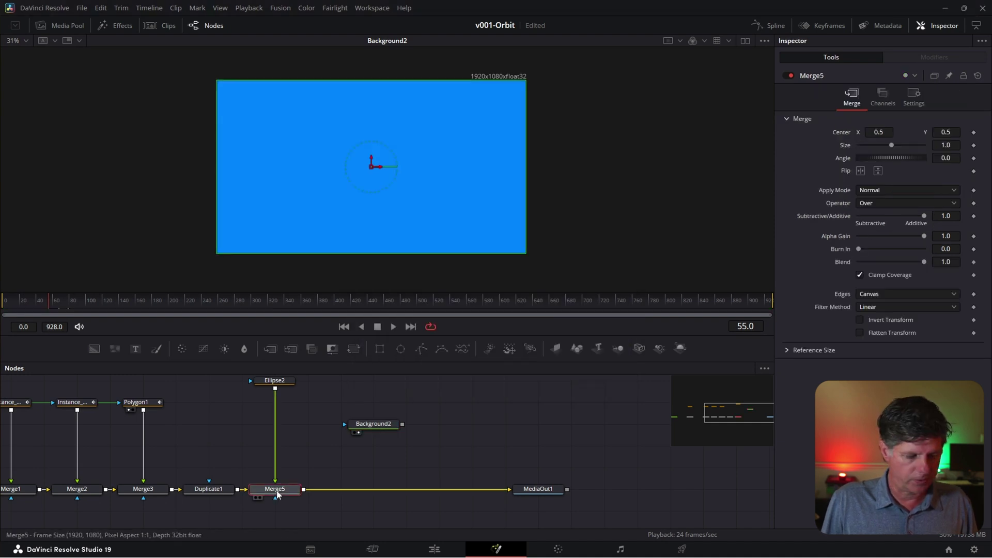
click(745, 41)
drag(377, 162, 382, 164)
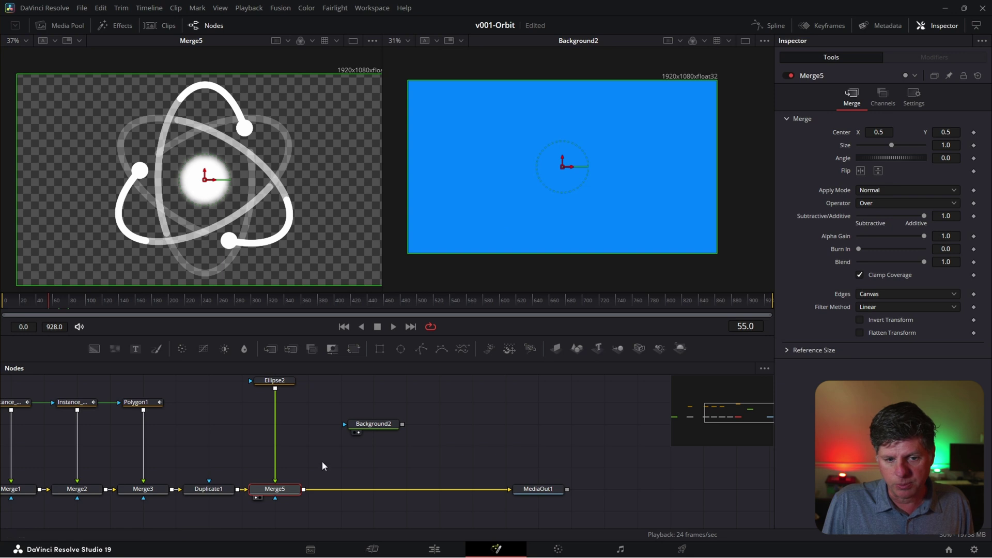
- Connect Merge5's output to Background2's effect mask input and feed Background2 into MediaOut1
drag(304, 493, 320, 467)
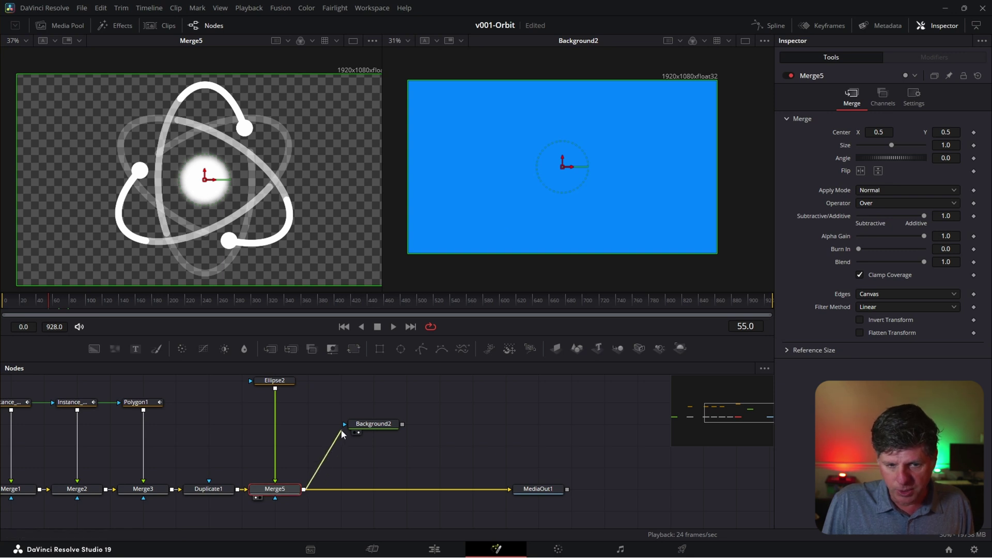
drag(342, 433, 345, 426)
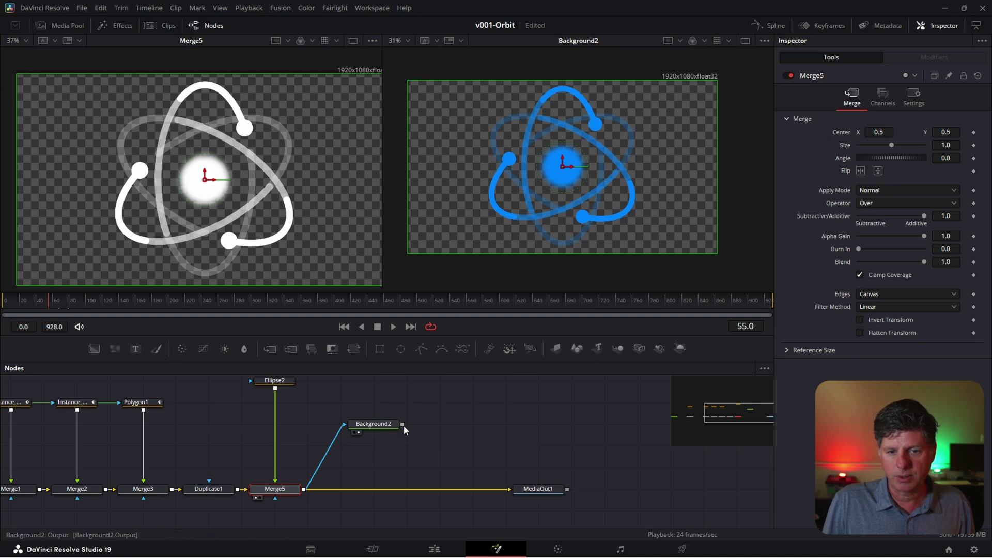
drag(403, 424, 418, 496)
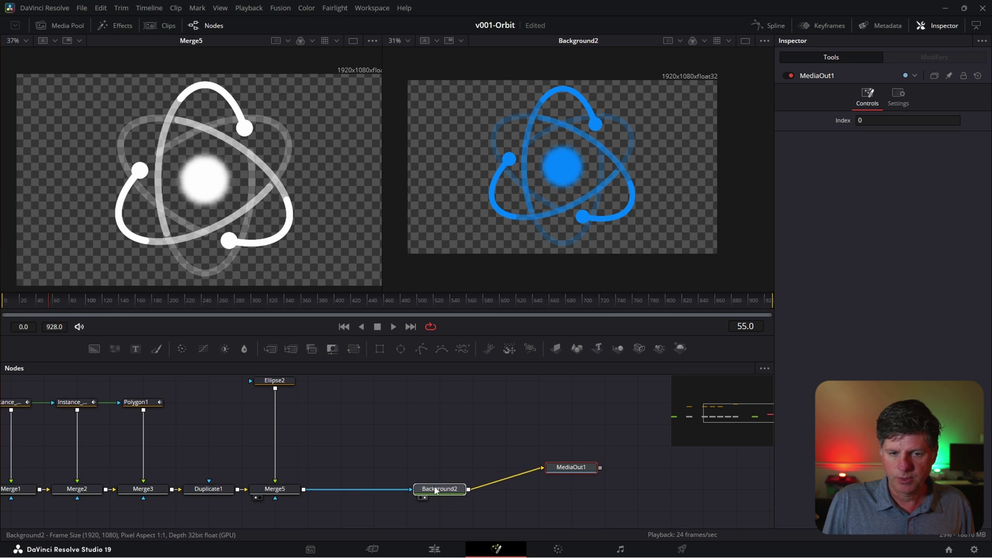
- Tidy the node graph by aligning MediaOut1 and Background2 in the main row and closing up the gaps between nodes
drag(569, 468, 538, 489)
click(407, 489)
scroll(339, 429, down, 5)
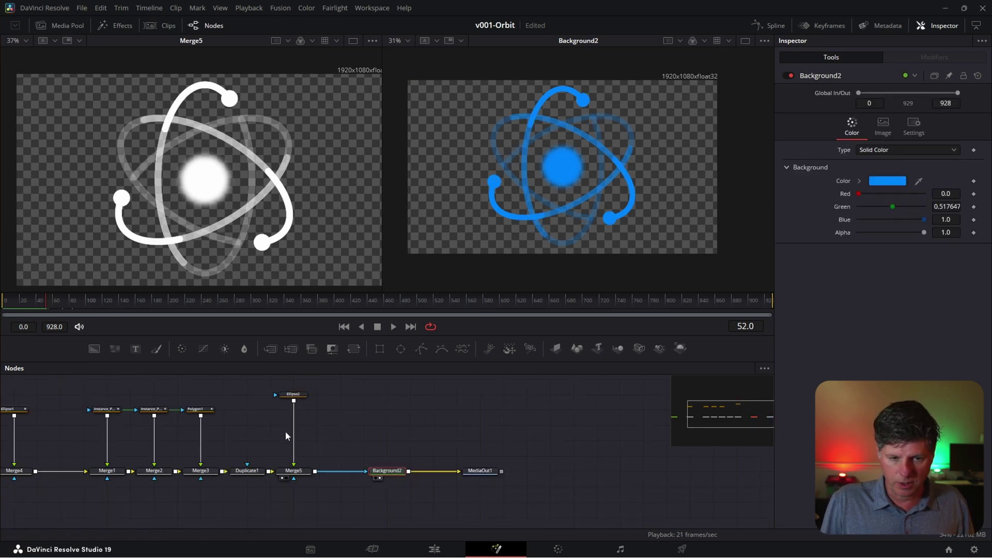
drag(147, 451, 146, 426)
scroll(373, 473, up, 2)
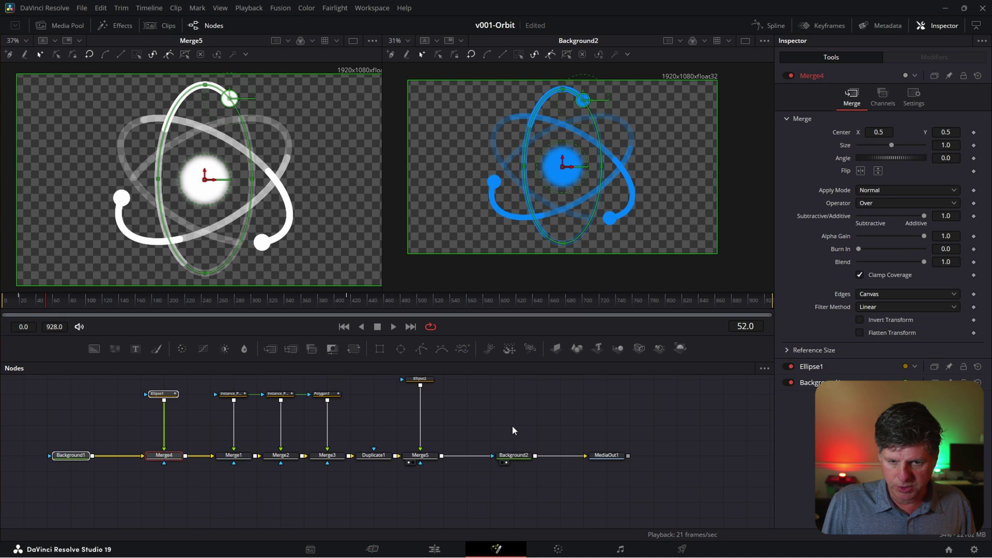
drag(514, 455, 490, 455)
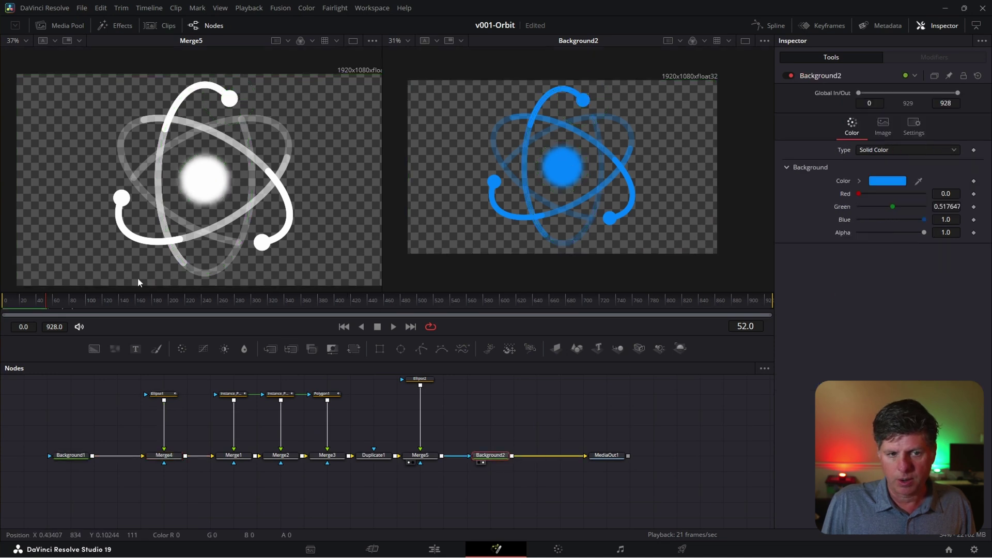
- Add a black Background node, merge Background2 over it, display the merge, and connect its output to MediaOut1
drag(95, 353, 401, 519)
drag(511, 465, 466, 505)
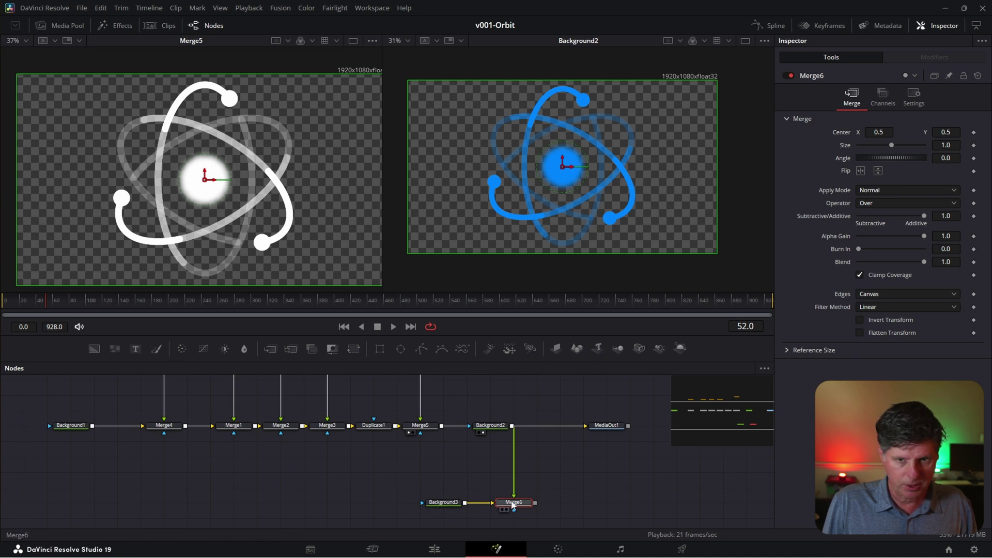
key(2)
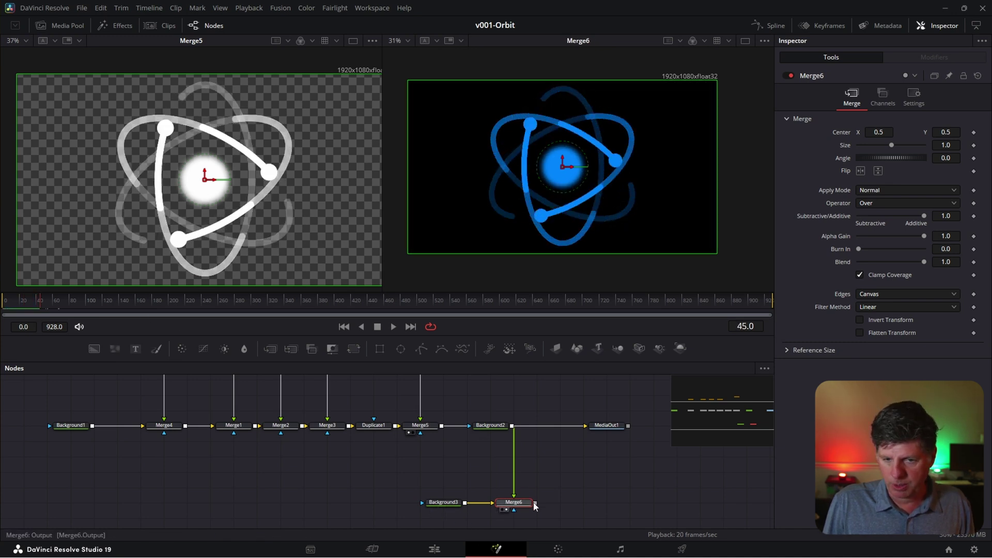
drag(536, 503, 621, 480)
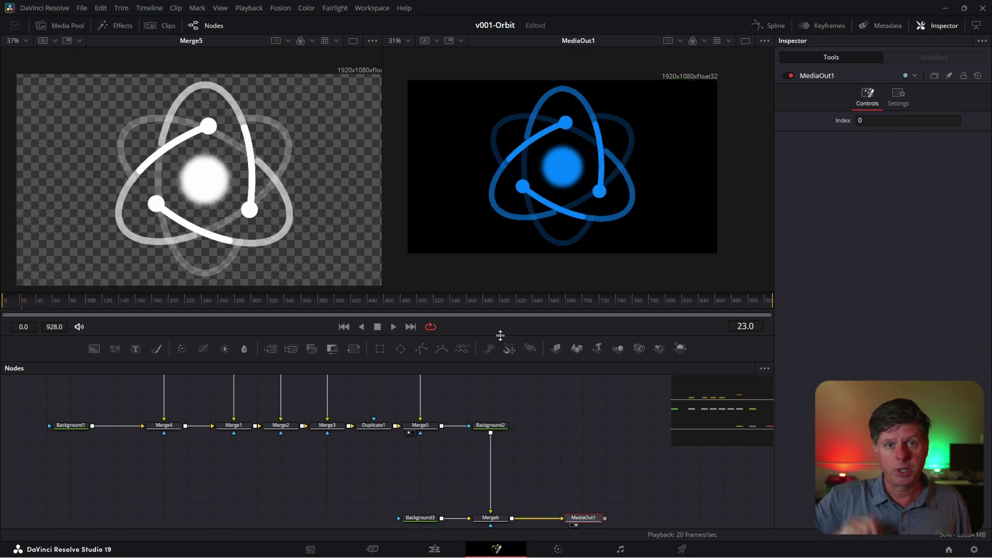
- Add a Transform node after Background2 and keyframe its Angle at 0 on frame 0
click(489, 425)
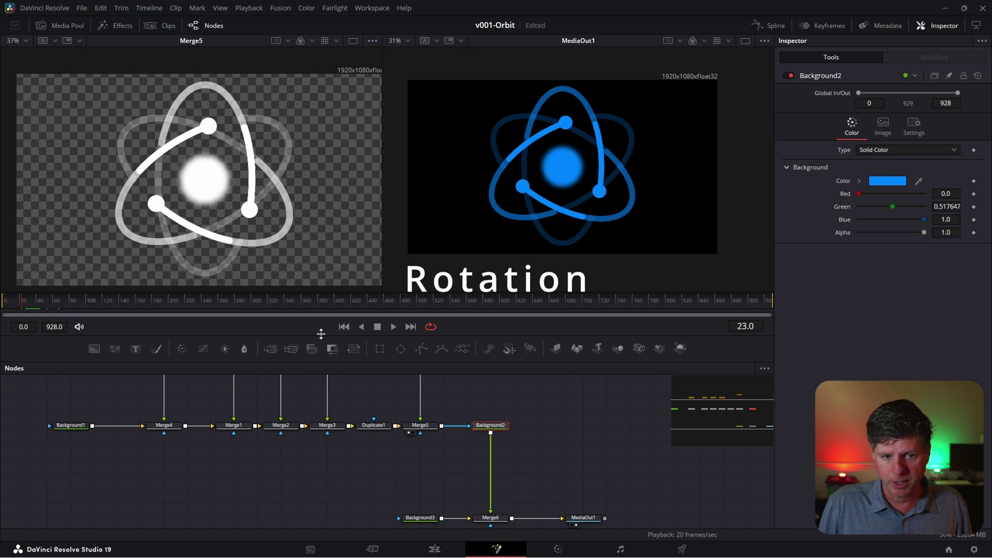
click(352, 349)
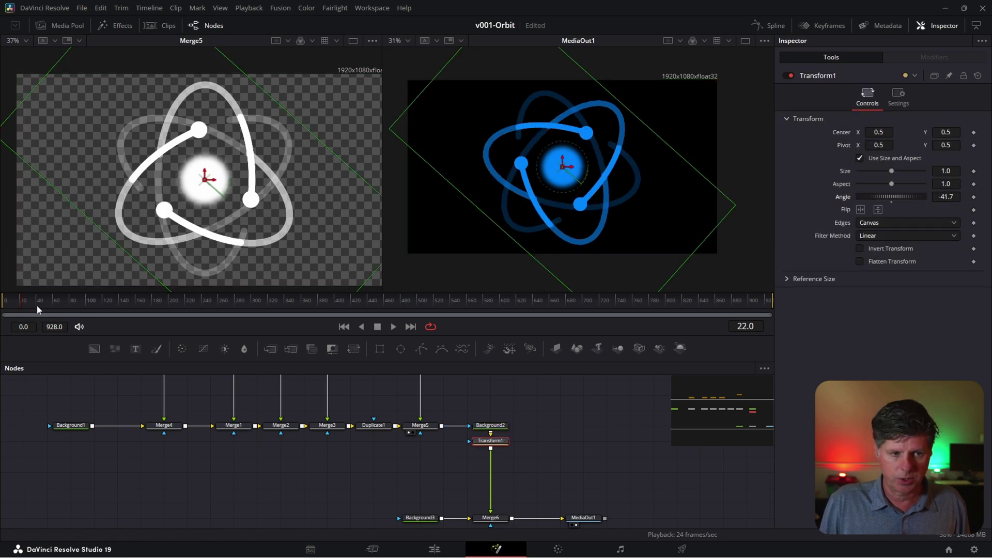
drag(38, 309, 4, 309)
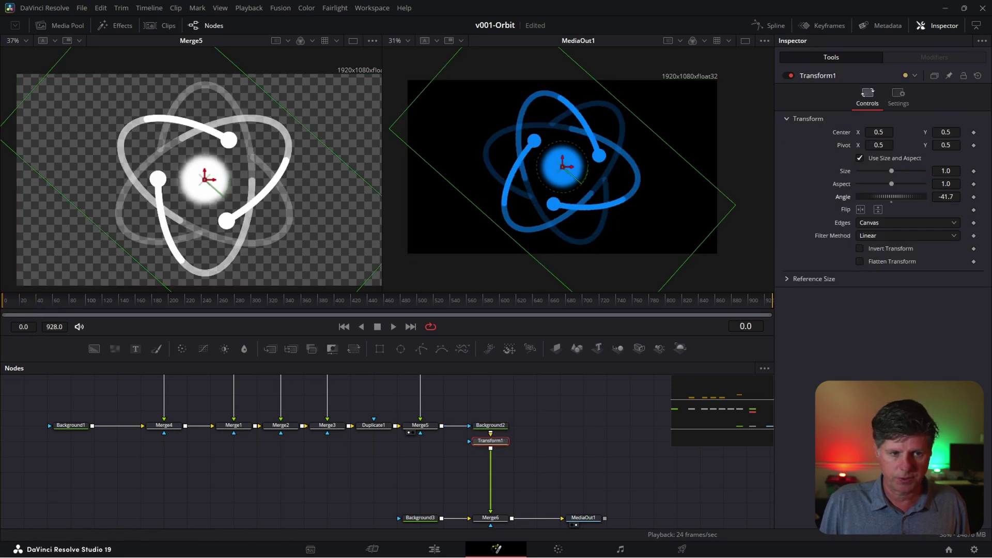
double_click(845, 202)
click(975, 197)
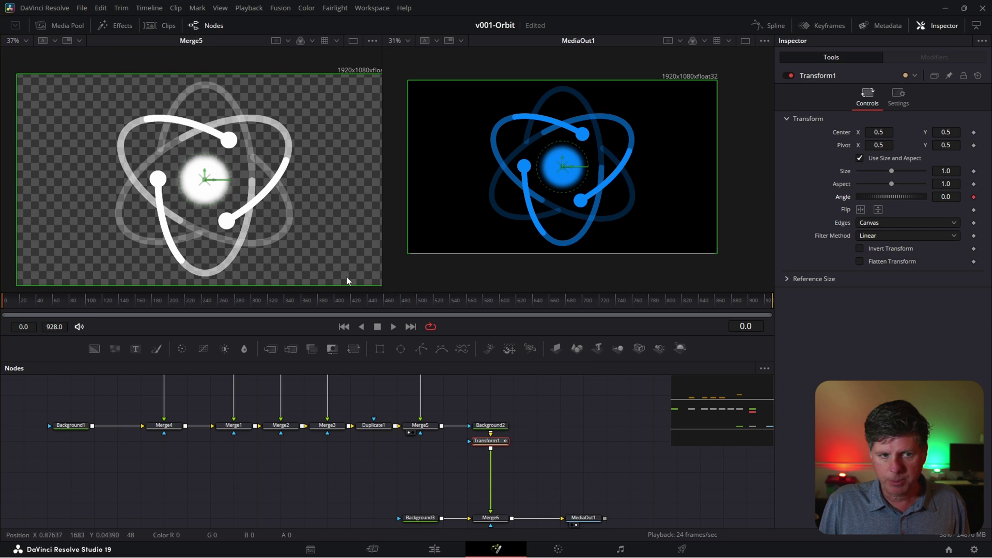
- Keyframe Transform1's Angle at -310.2 on frame 121 to rotate the whole atom
click(104, 305)
drag(104, 305, 103, 305)
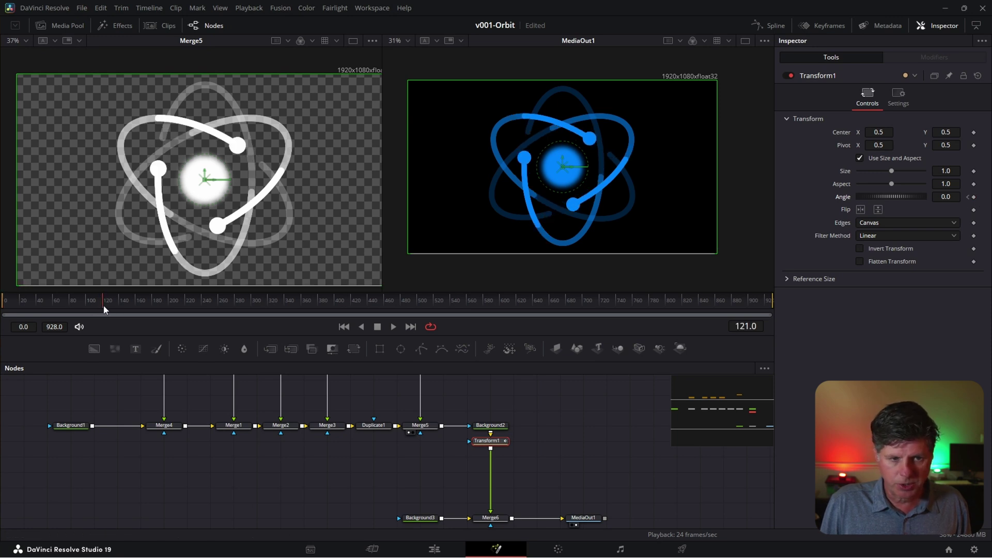
drag(908, 197, 820, 194)
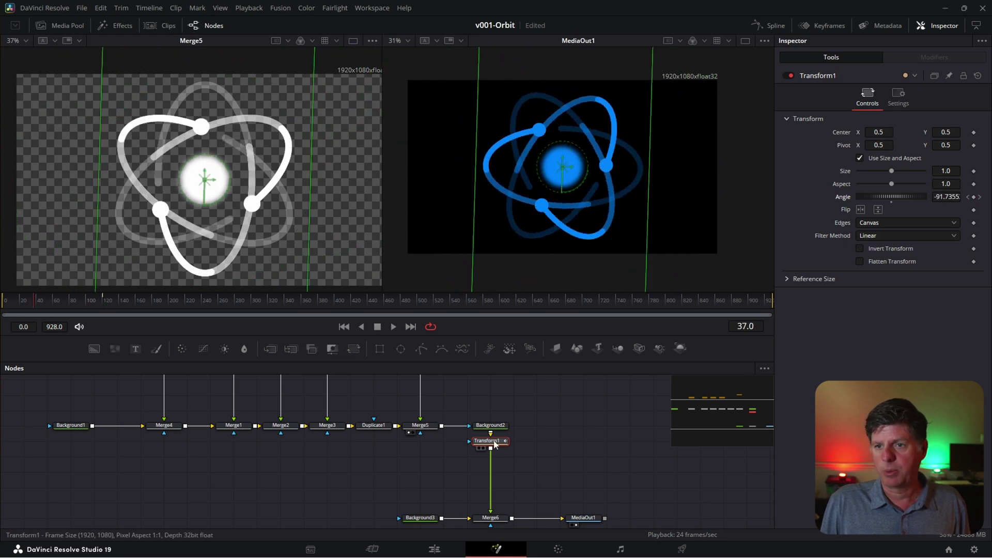
click(980, 197)
- Extend Transform1's Angle curve with a relative loop in the Spline editor, then play back the continued rotation
click(770, 25)
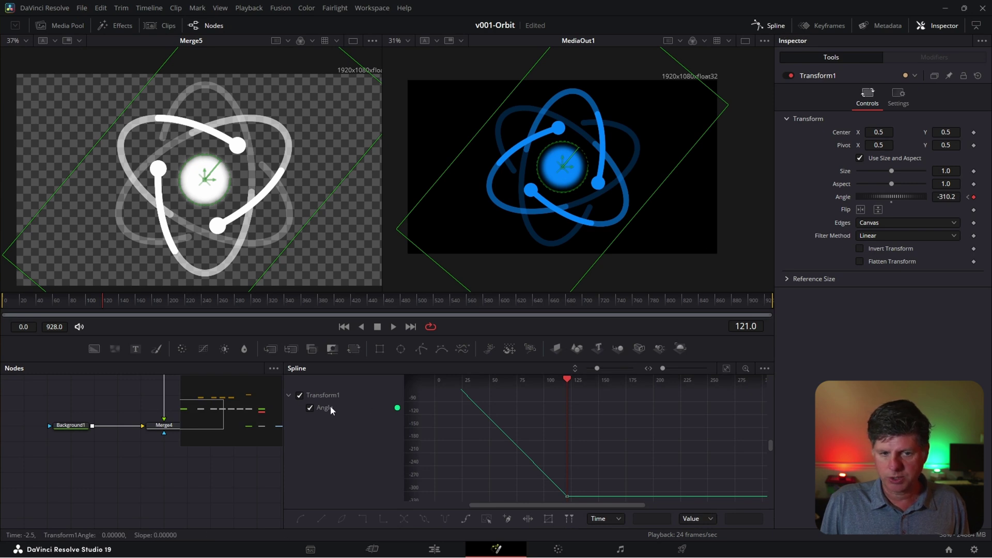
click(727, 368)
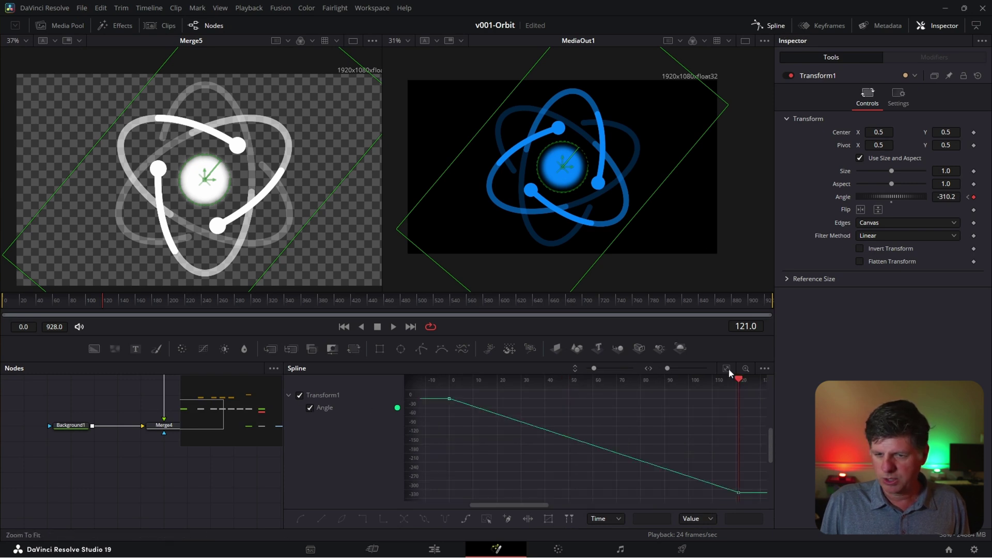
drag(440, 389, 753, 517)
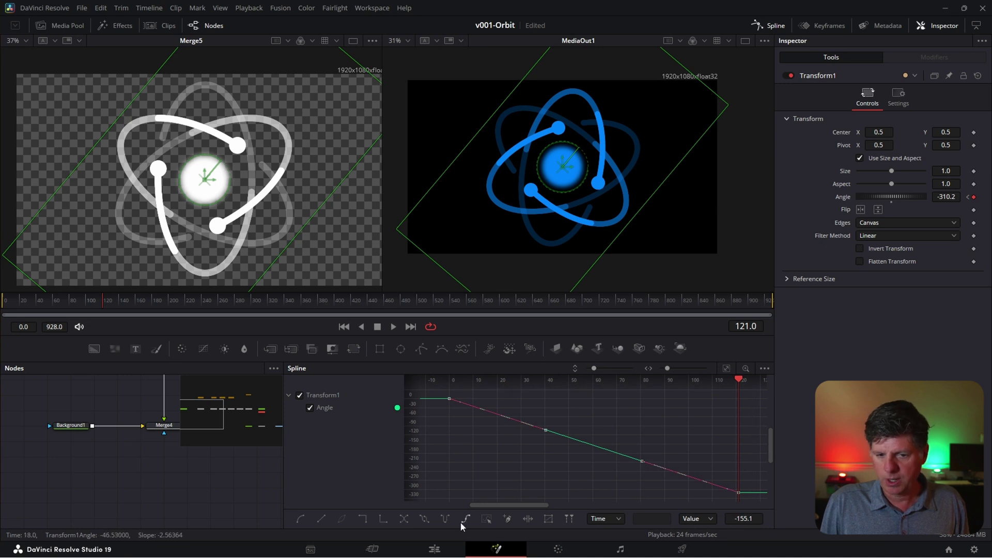
key(space)
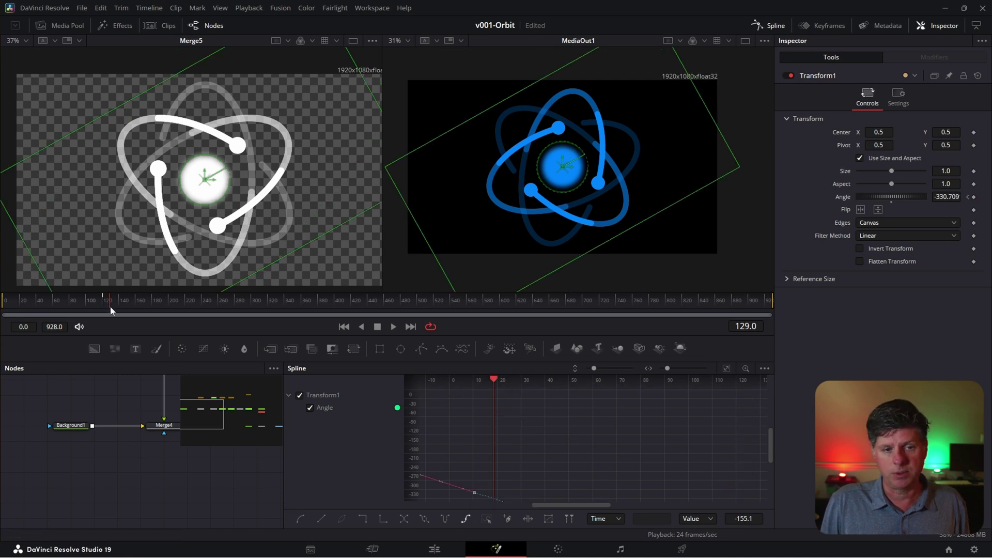
key(space)
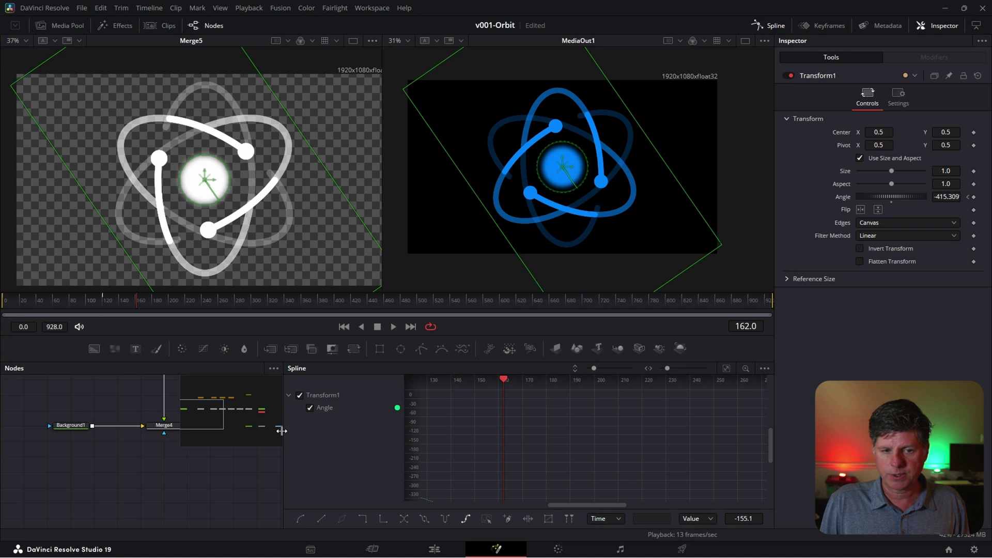
- Widen the node graph and add a Glow after Transform1 with Glow Size 18.1, Glow 0.669 and Blend 0.457
drag(281, 431, 718, 431)
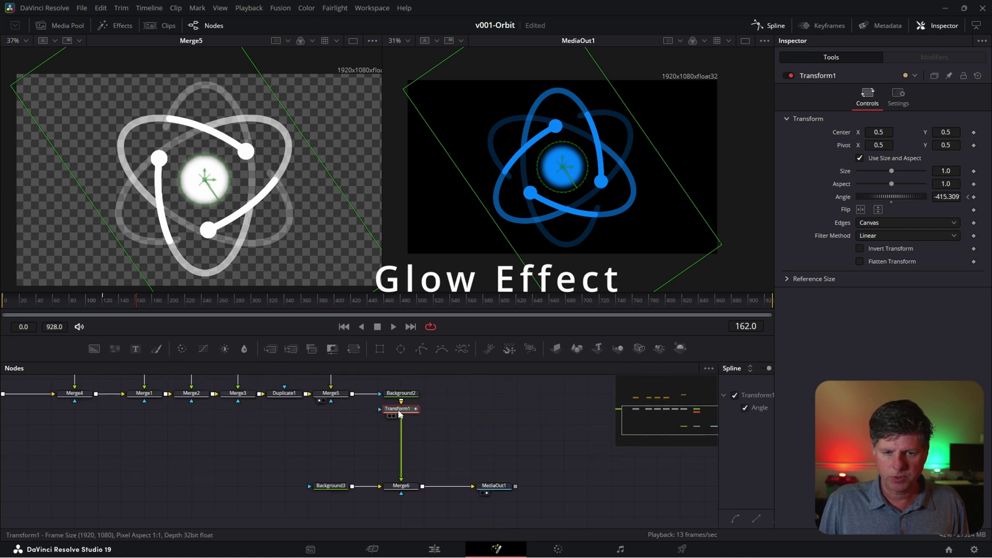
key(shift+space)
text(glow)
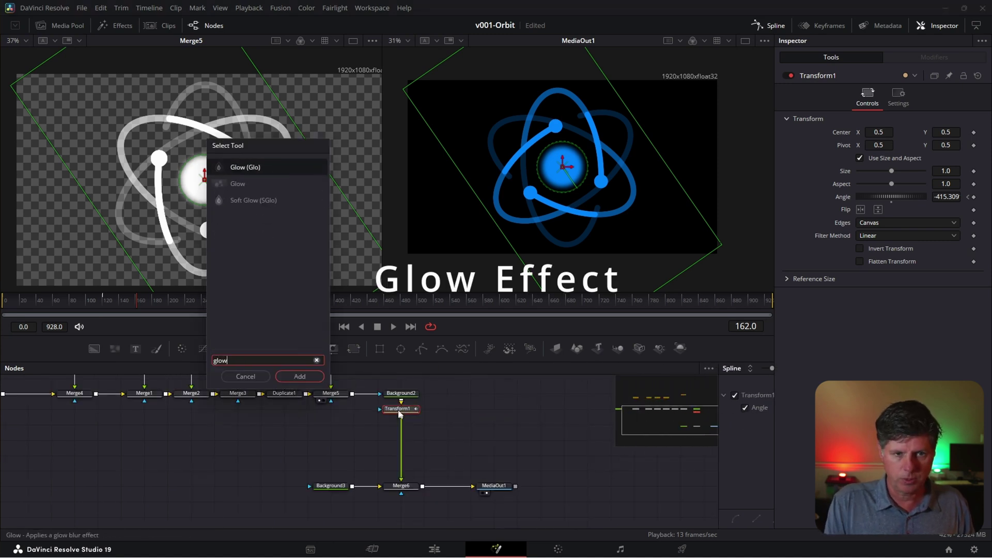
key(Return)
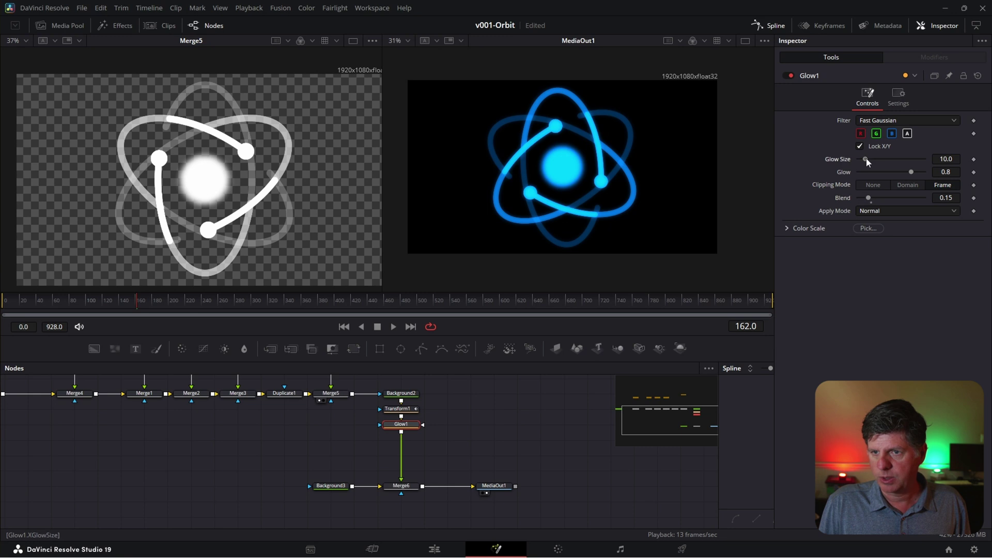
drag(866, 157, 883, 173)
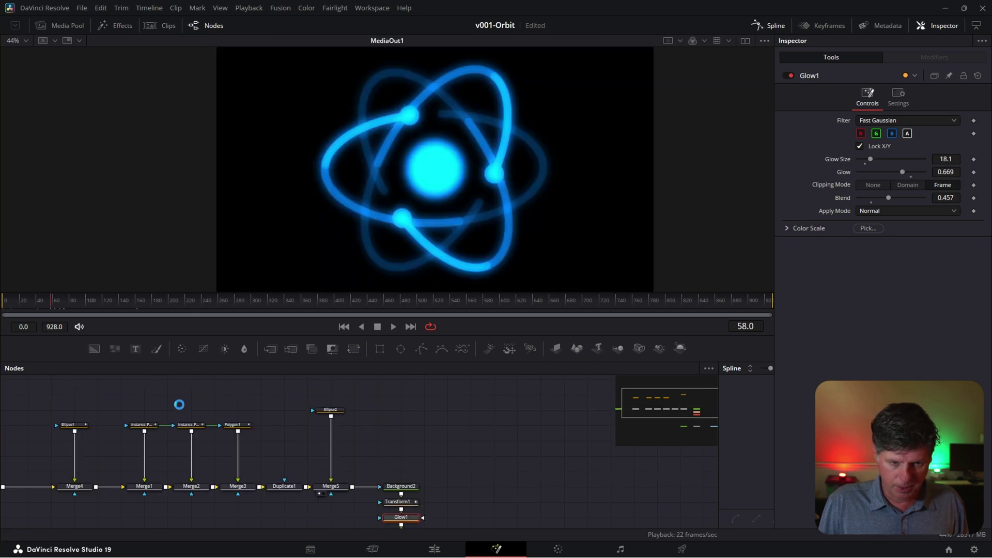
- Set the Border Width of the Instance_Polygon1_1 orbit trail feeding Merge1 to 0.0135
click(140, 425)
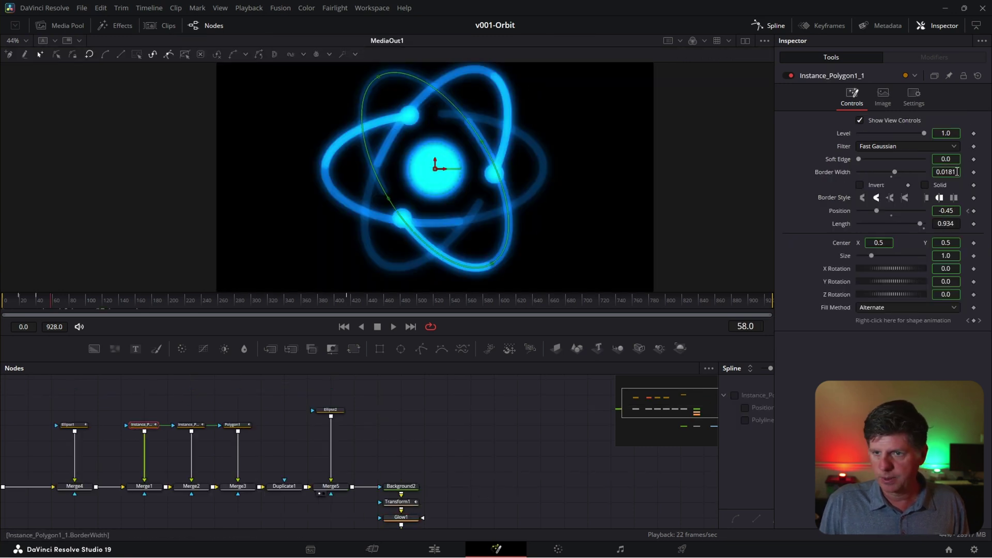
drag(894, 172, 958, 172)
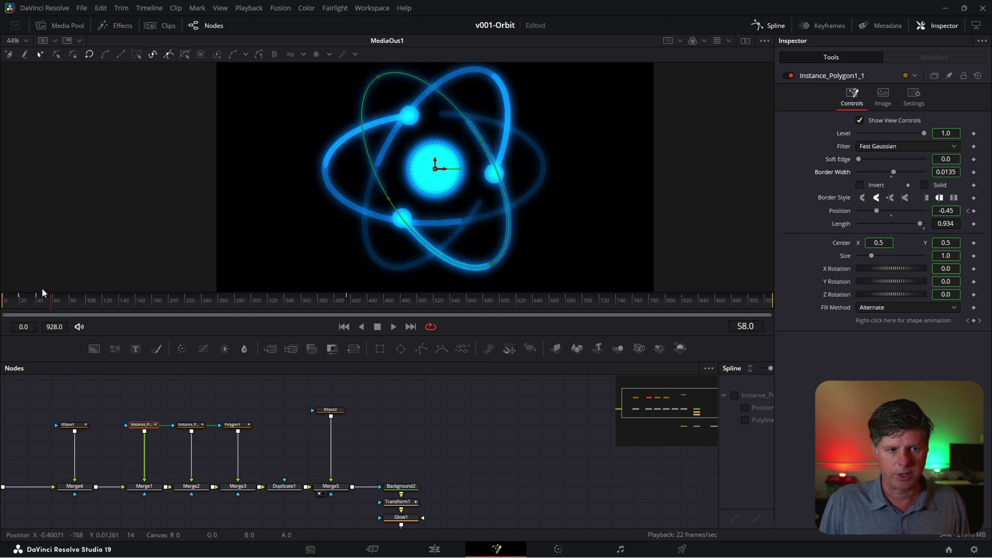
- Change Background2 to a linear Gradient running diagonally across the atom, from about 0.28, 0.30 to 0.71, 0.85
scroll(454, 463, down, 2)
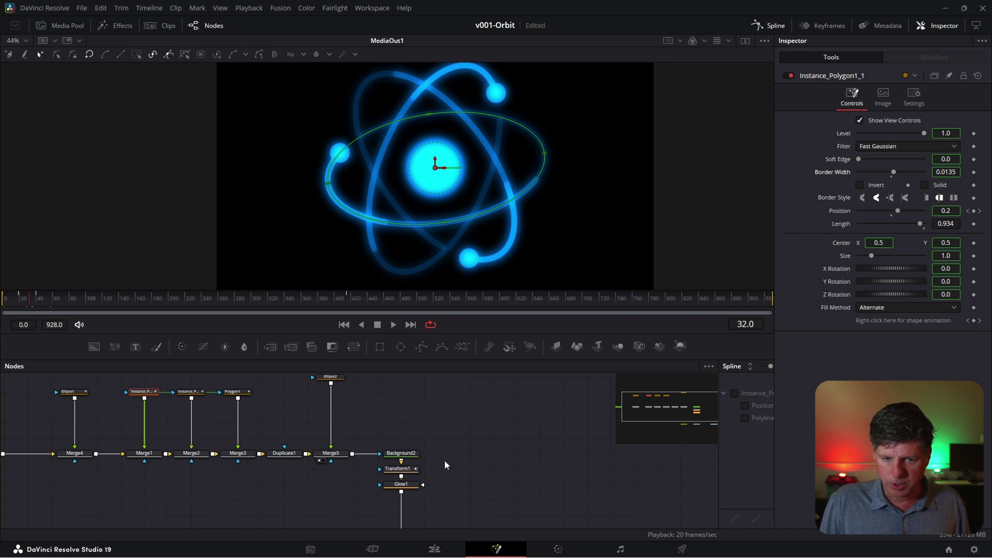
click(401, 453)
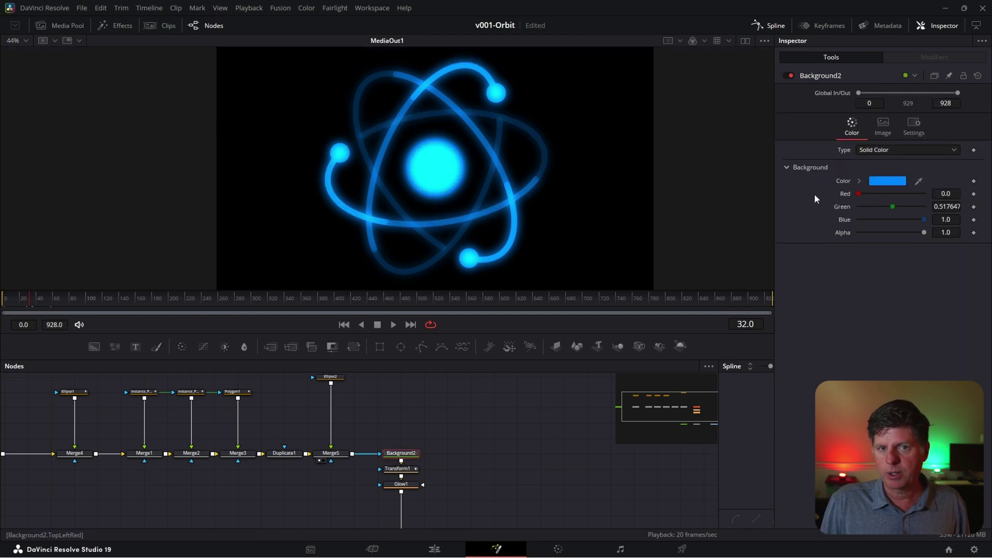
click(898, 149)
click(885, 209)
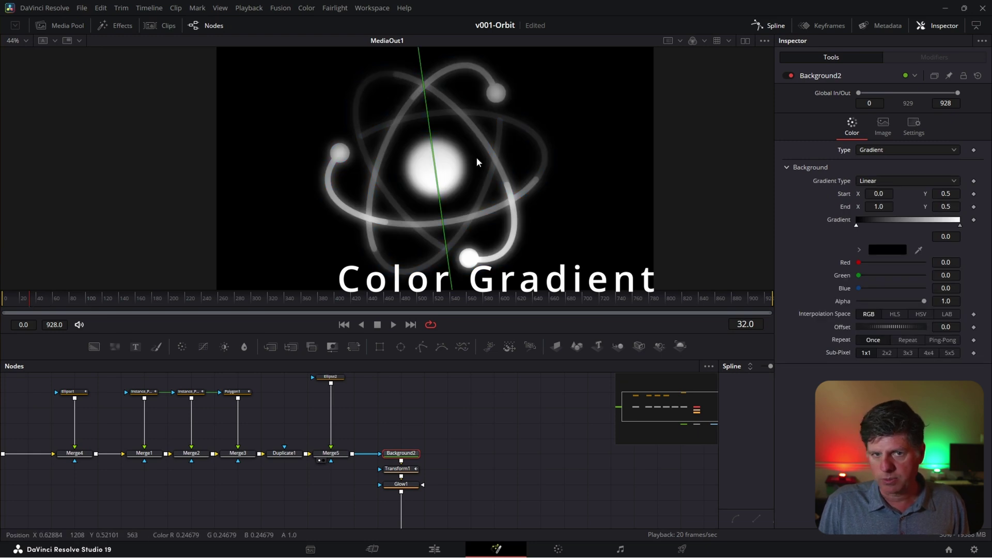
scroll(472, 162, down, 1)
drag(421, 119, 502, 204)
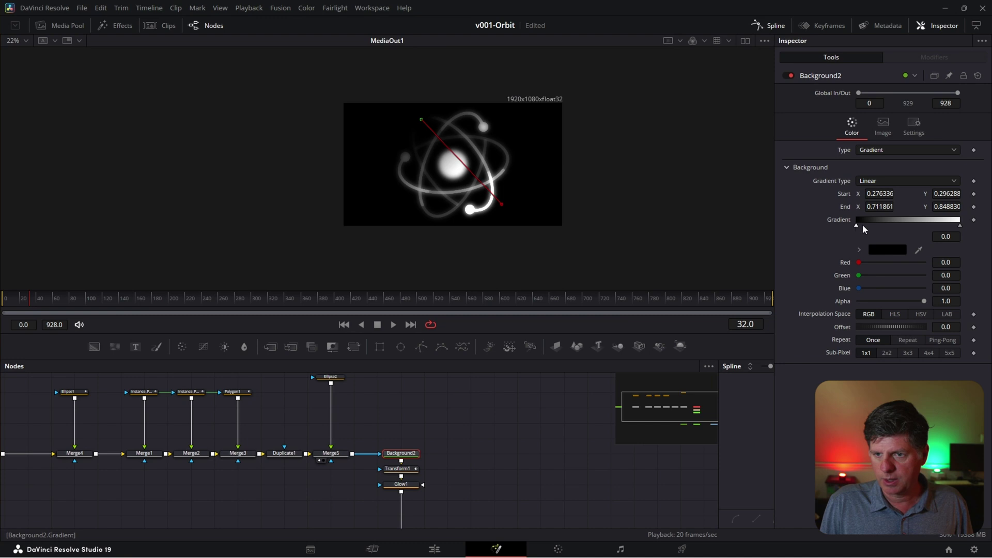
- Color Background2's gradient bright blue at its start and red (#ff0004) at its end
click(877, 252)
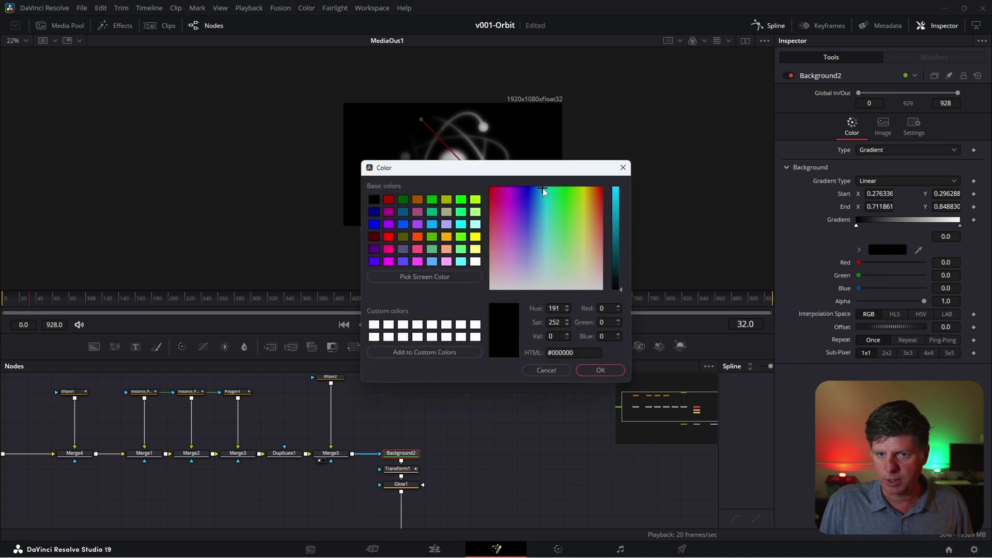
click(616, 202)
key(Return)
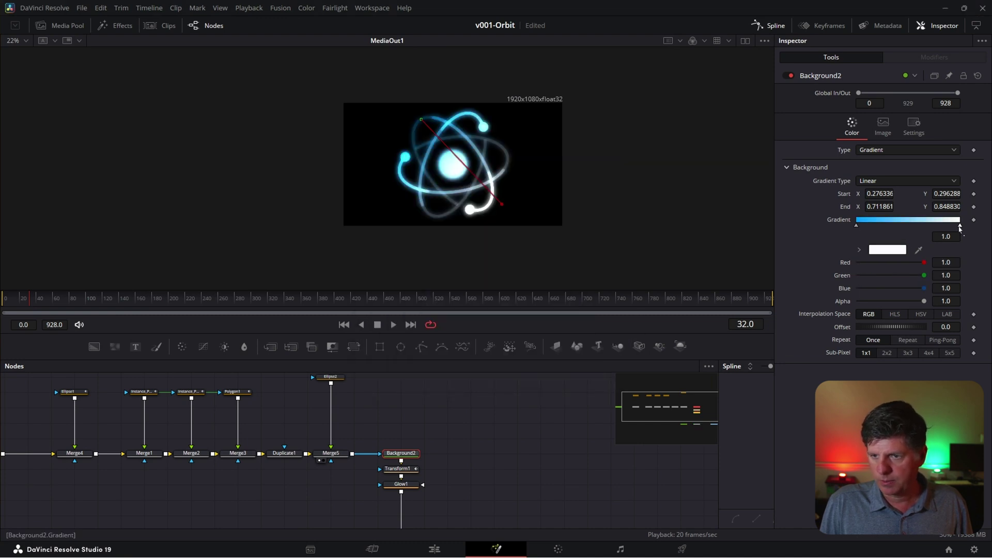
click(901, 252)
click(488, 187)
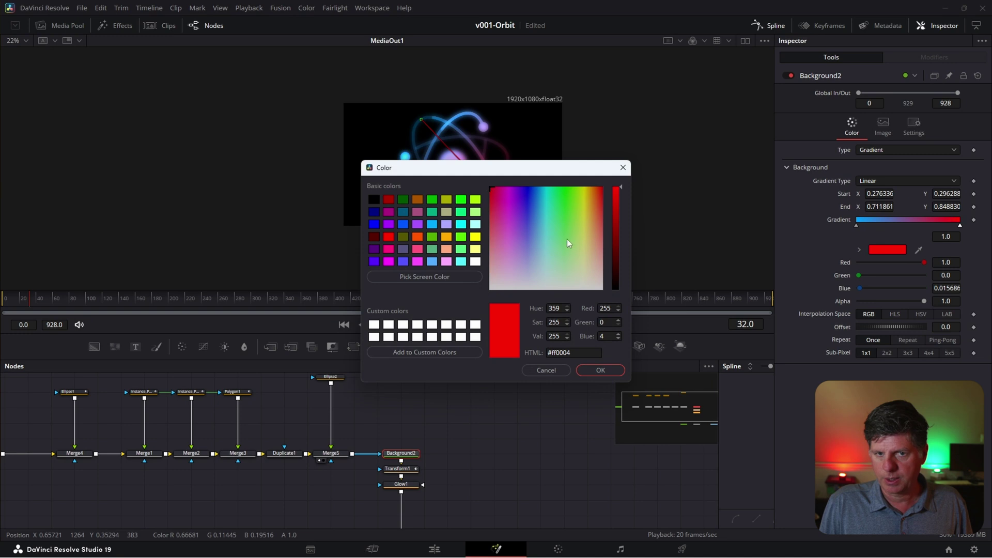
click(600, 371)
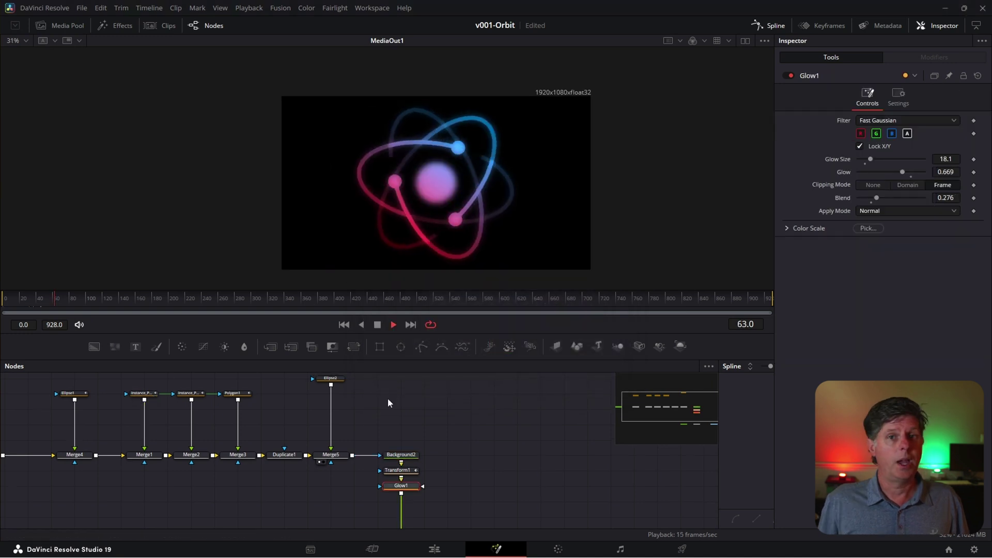